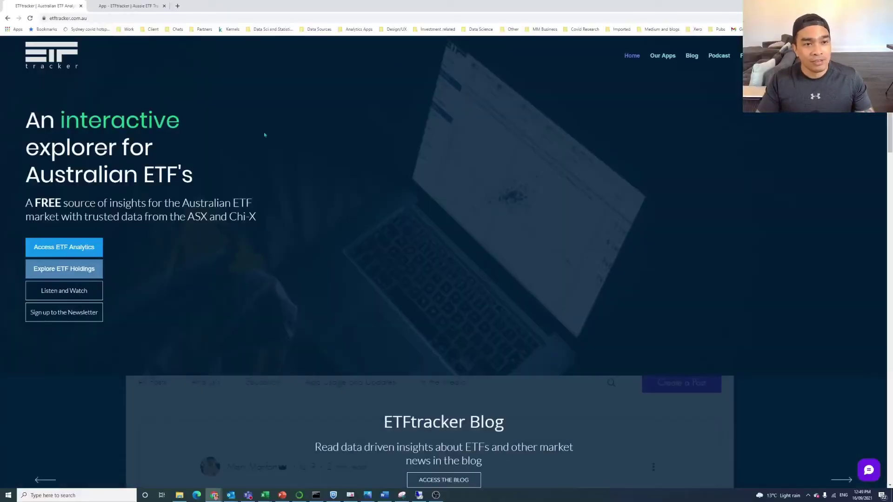
Zoom the ETF Tracker home page in twice, back out once, and scroll down
{"action": "key", "text": "ctrl+plus"}
{"action": "key", "text": "ctrl+plus"}
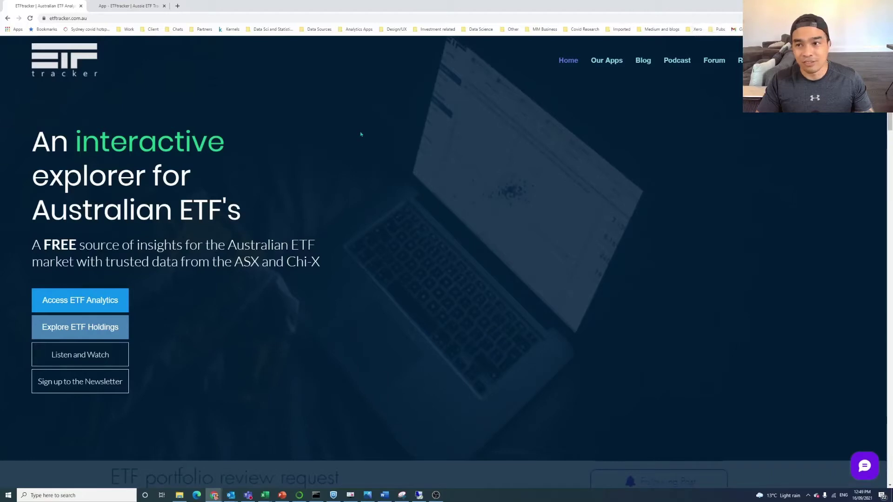
{"action": "key", "text": "ctrl+plus"}
{"action": "key", "text": "ctrl+plus"}
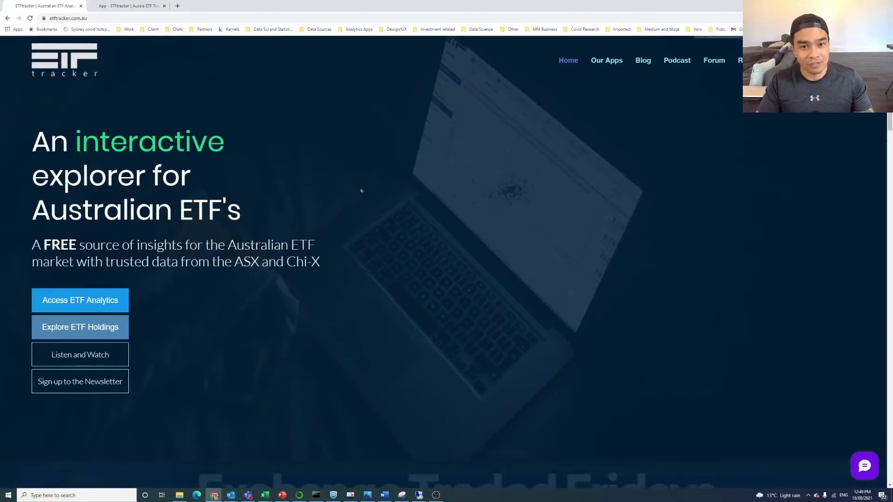
{"action": "key", "text": "ctrl+minus"}
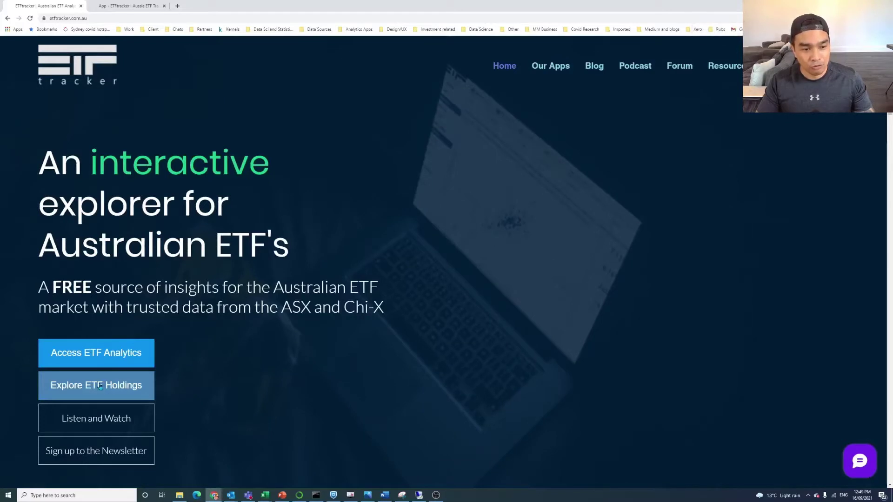
{"action": "scroll", "coordinate": [98, 372], "scroll_direction": "down", "scroll_amount": 1}
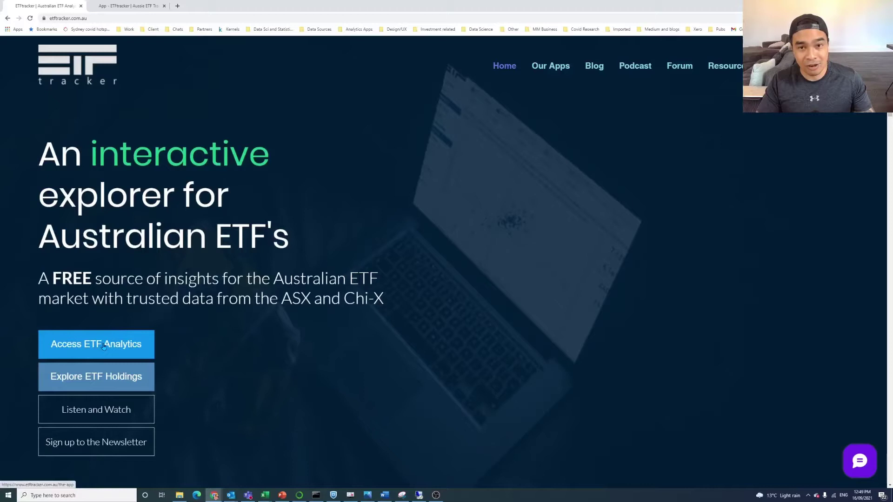
Open the ETF holdings page, preview the iShares dashboard, and return to the page top
{"action": "left_click", "coordinate": [105, 383]}
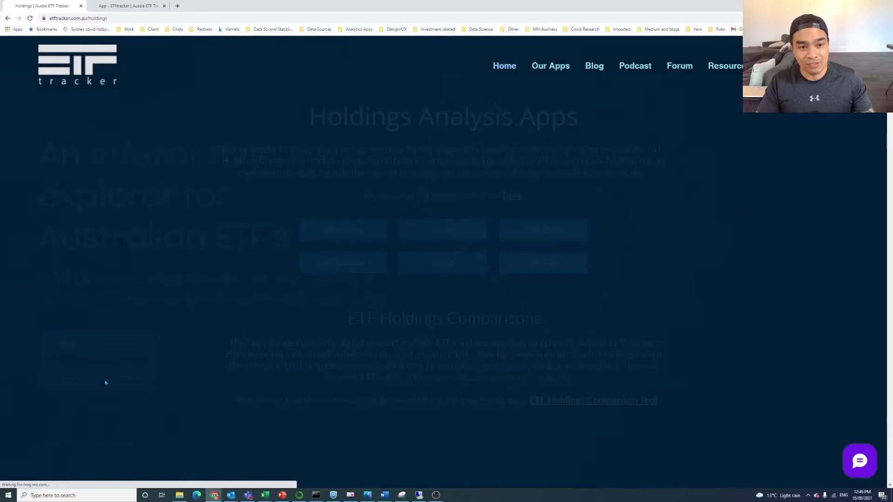
{"action": "mouse_move", "coordinate": [554, 69]}
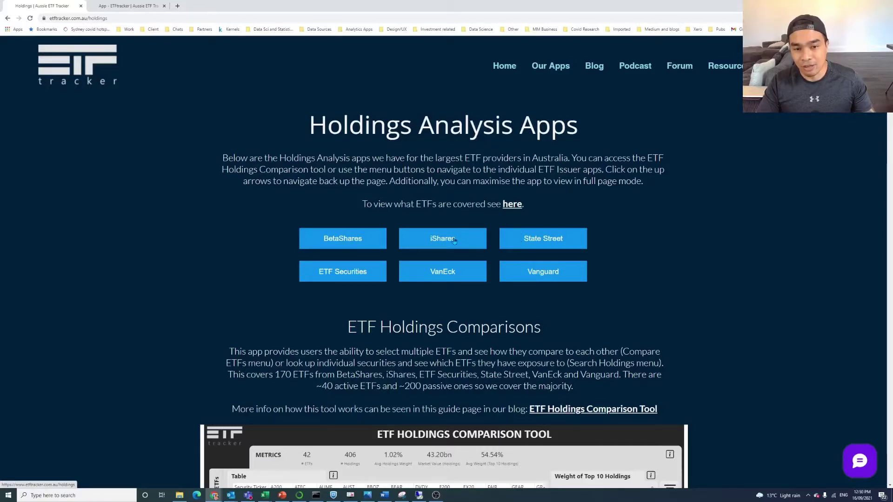
{"action": "left_click", "coordinate": [454, 240]}
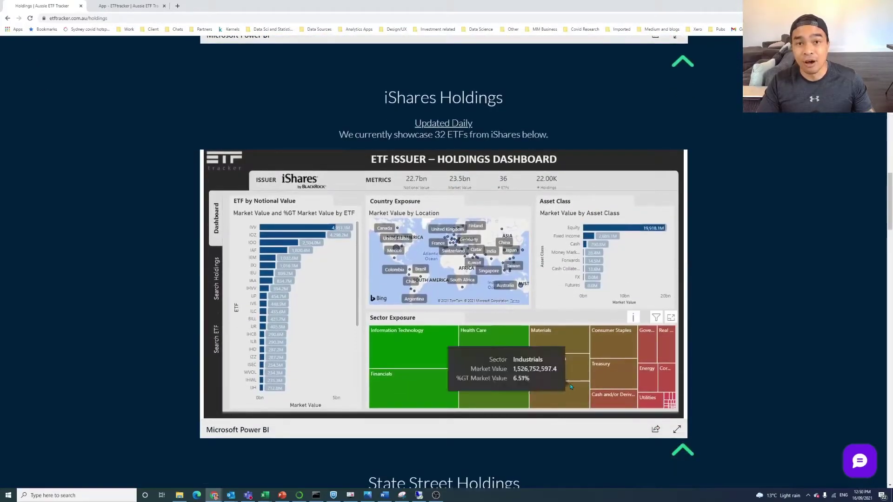
{"action": "left_click", "coordinate": [687, 452]}
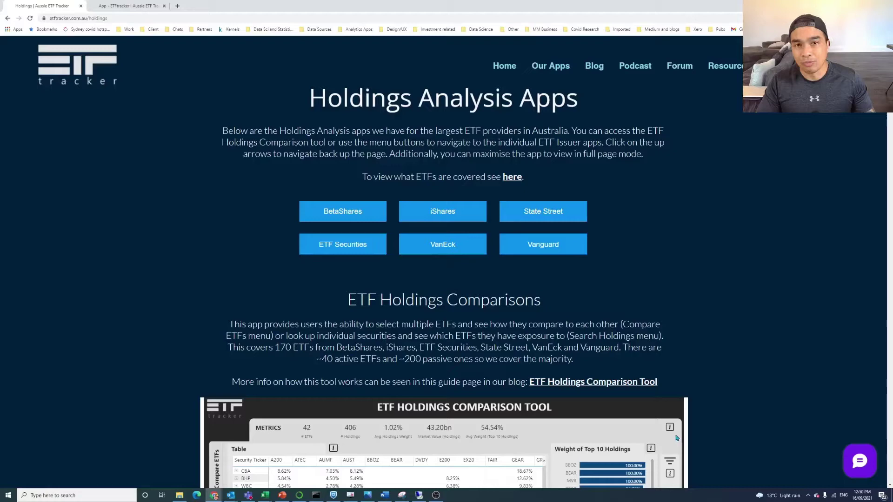
Scroll to the ETF Holdings Comparisons section until the embedded Power BI report's table is visible
{"action": "scroll", "coordinate": [406, 315], "scroll_direction": "down", "scroll_amount": 3}
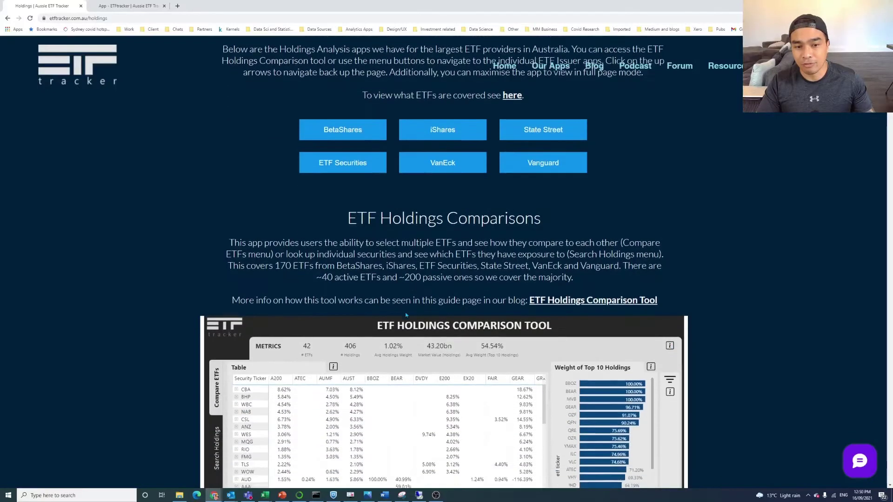
{"action": "left_click_drag", "start_coordinate": [348, 186], "coordinate": [540, 187]}
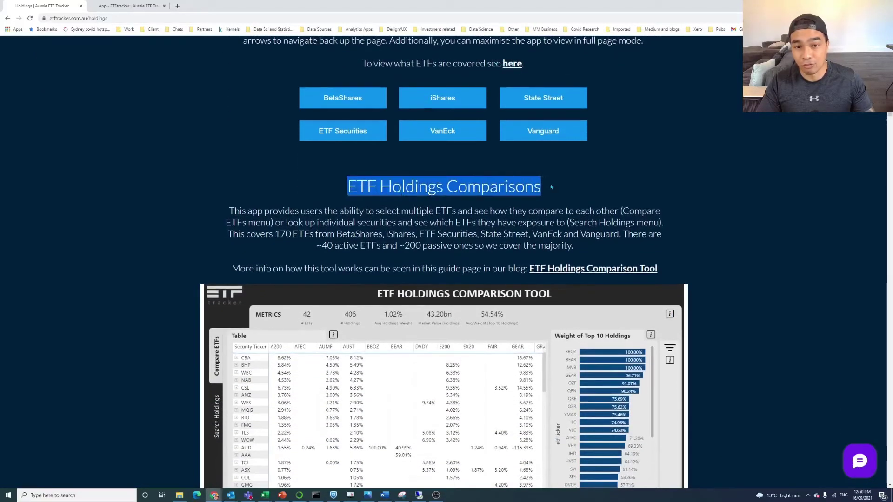
{"action": "scroll", "coordinate": [444, 283], "scroll_direction": "down", "scroll_amount": 2}
{"action": "scroll", "coordinate": [155, 299], "scroll_direction": "down", "scroll_amount": 2}
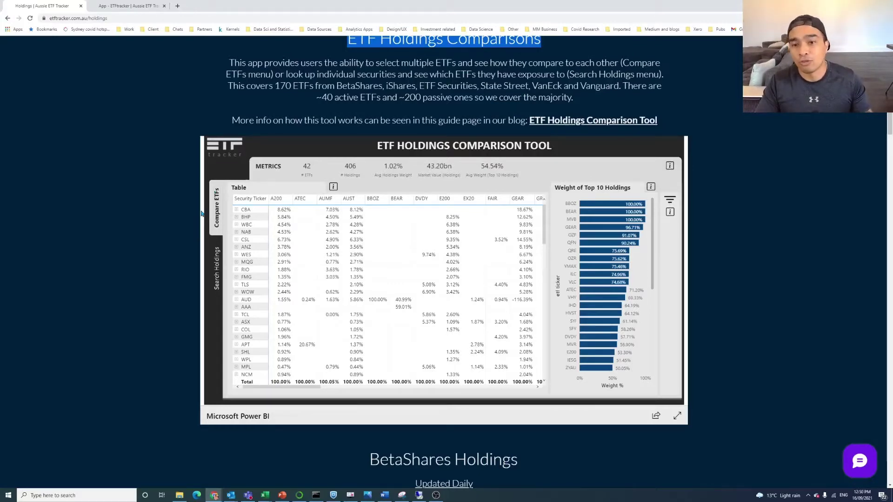
{"action": "scroll", "coordinate": [201, 213], "scroll_direction": "up", "scroll_amount": 1}
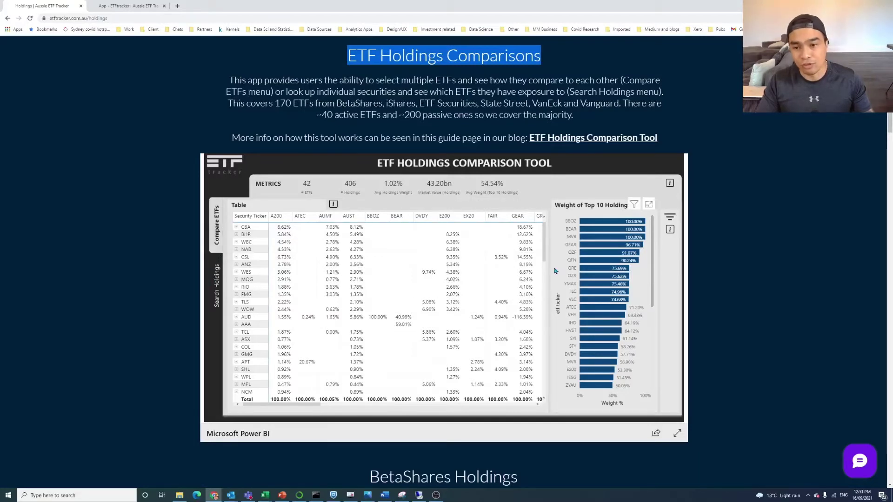
{"action": "left_click", "coordinate": [669, 219]}
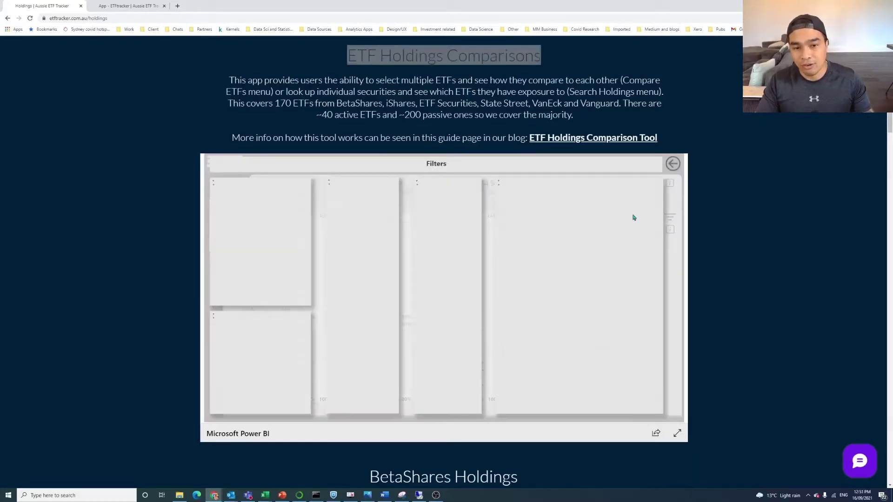
{"action": "scroll", "coordinate": [327, 197], "scroll_direction": "down", "scroll_amount": 1}
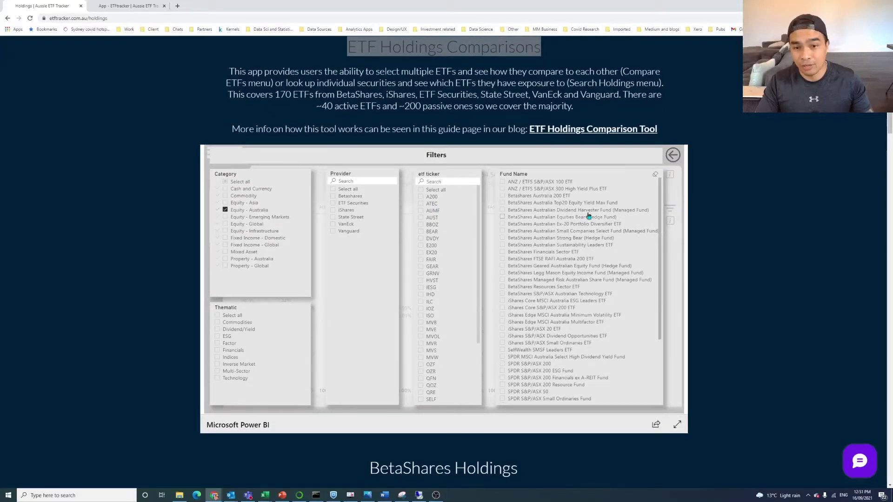
{"action": "left_click", "coordinate": [673, 155]}
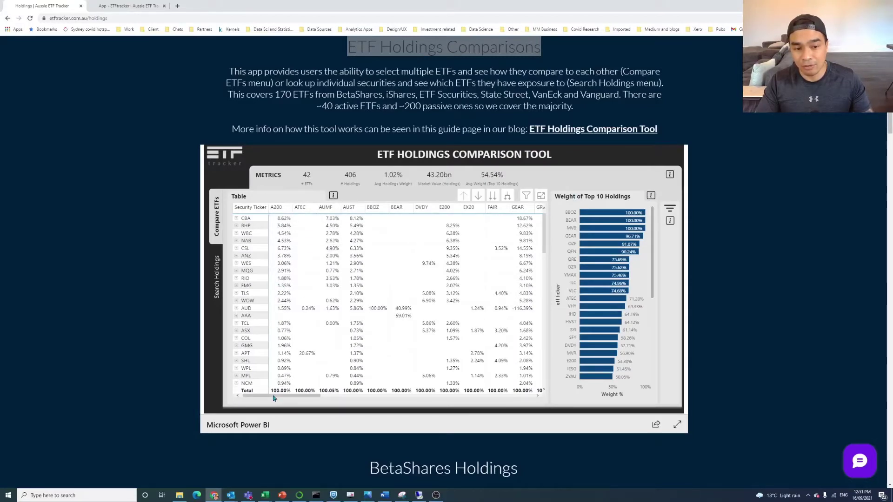
{"action": "left_click_drag", "start_coordinate": [273, 396], "coordinate": [240, 397]}
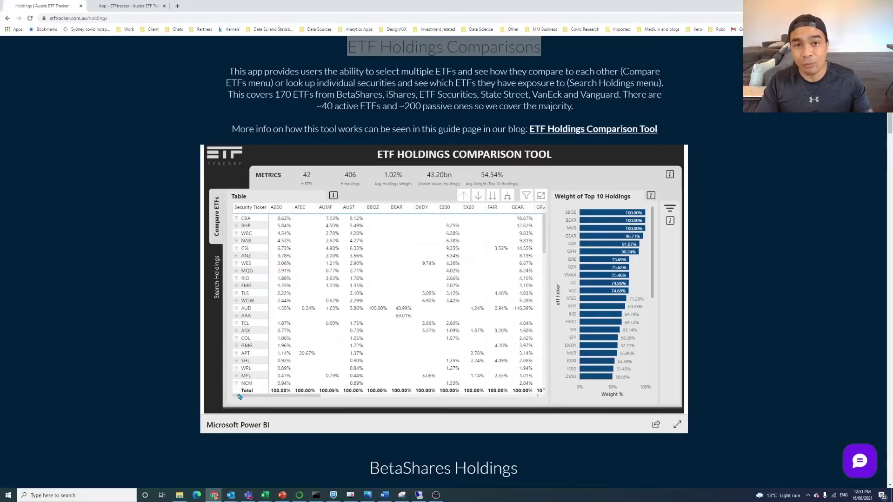
{"action": "left_click", "coordinate": [672, 208]}
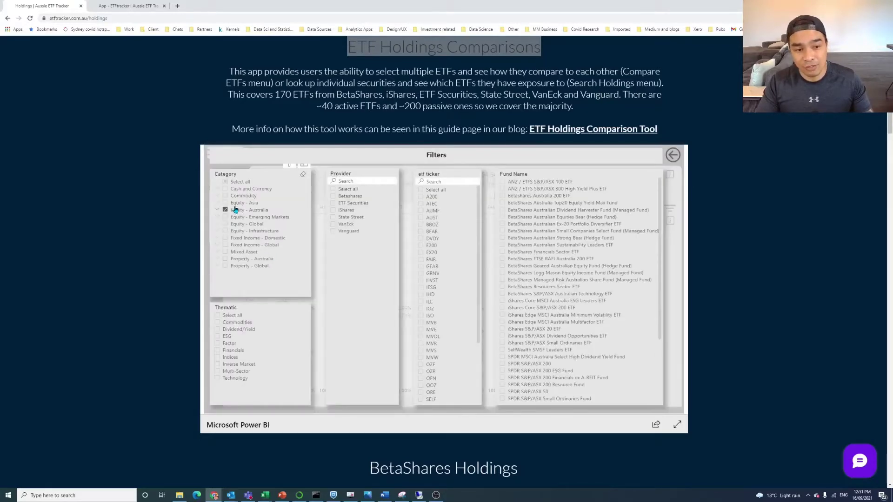
{"action": "left_click", "coordinate": [236, 210]}
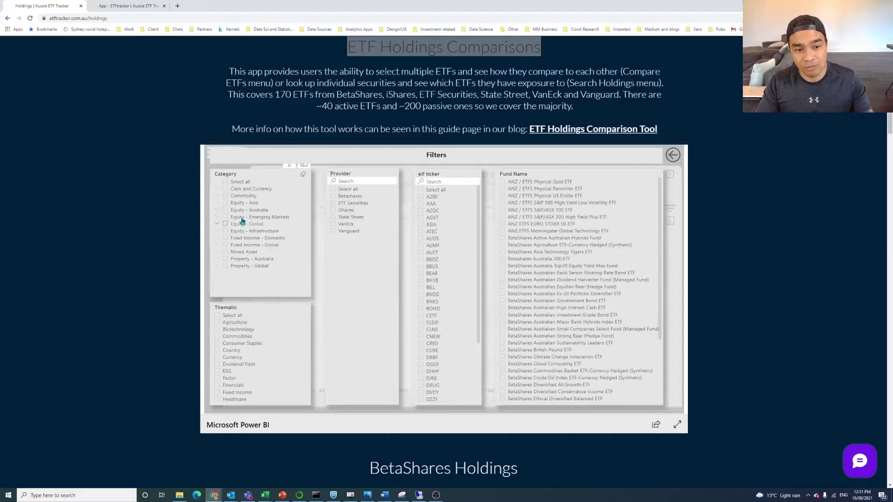
{"action": "left_click", "coordinate": [239, 204]}
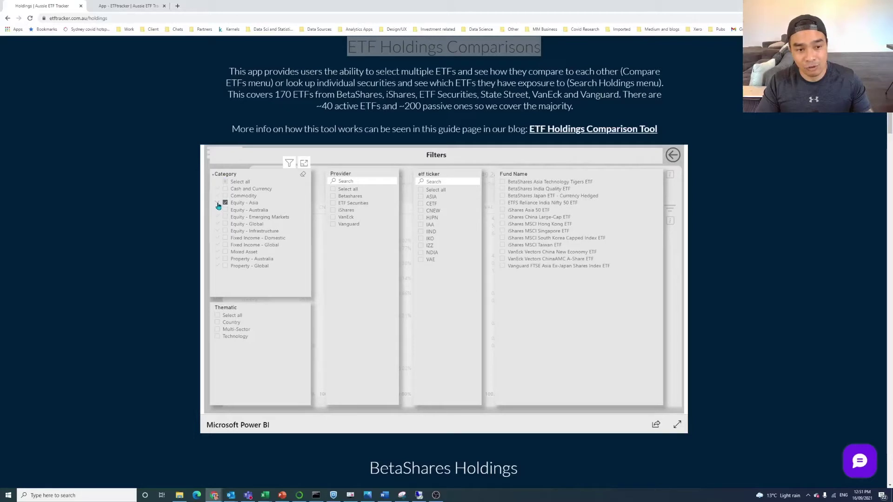
{"action": "left_click", "coordinate": [217, 204]}
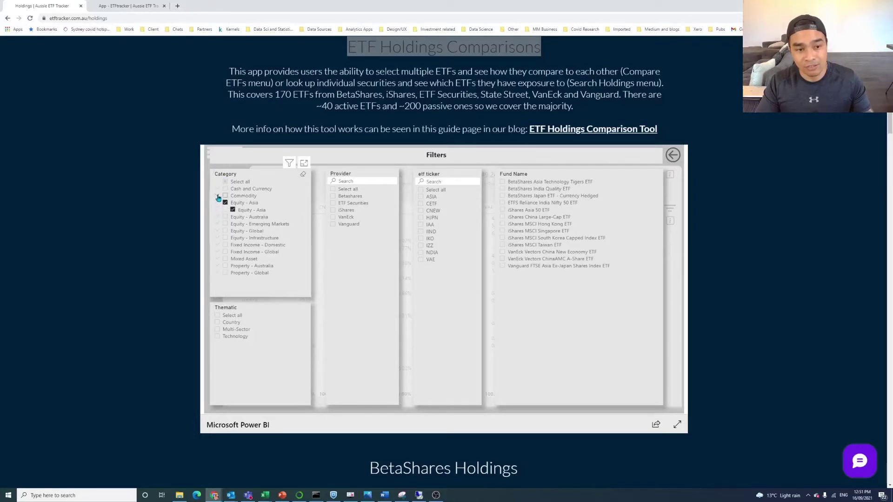
{"action": "left_click", "coordinate": [218, 217]}
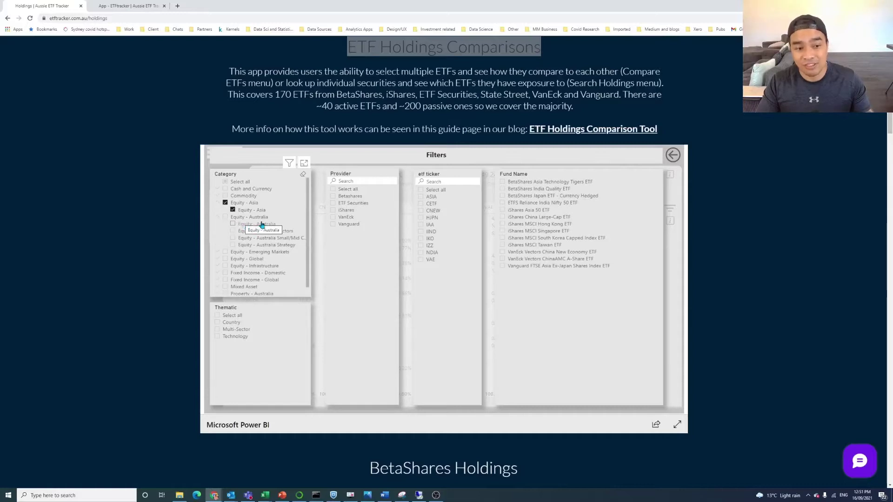
{"action": "left_click", "coordinate": [217, 219]}
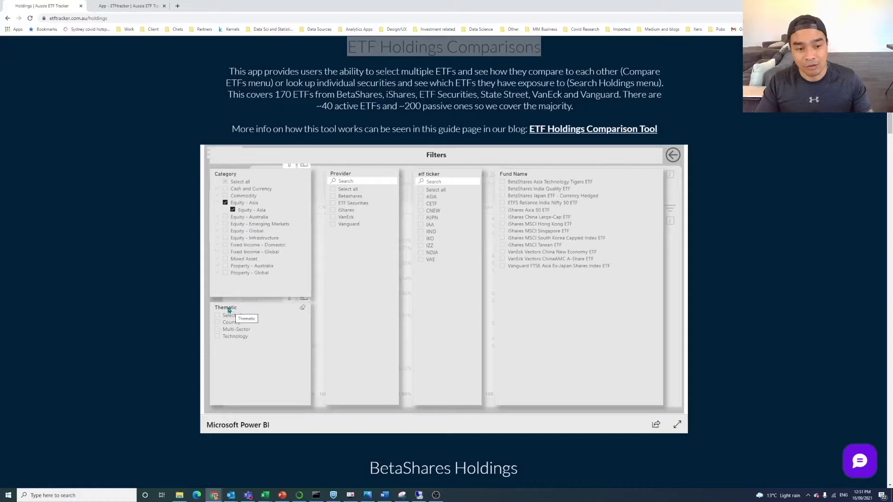
{"action": "left_click", "coordinate": [221, 205]}
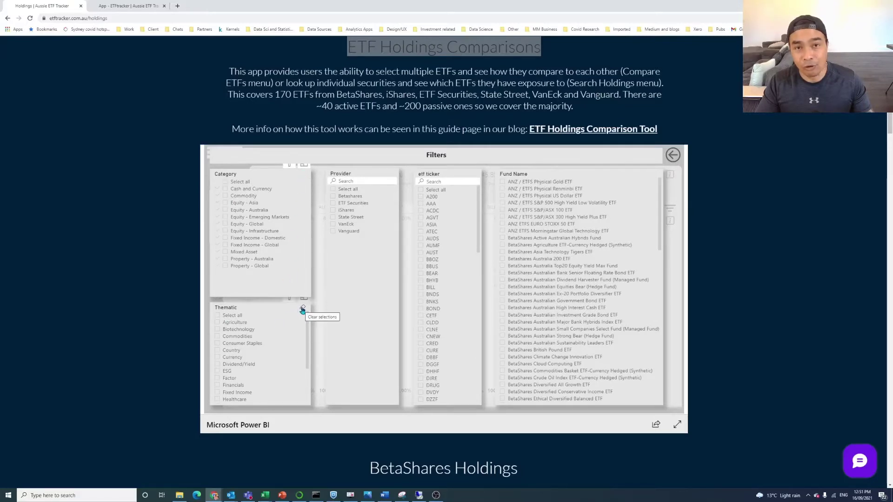
{"action": "scroll", "coordinate": [241, 353], "scroll_direction": "down", "scroll_amount": 3}
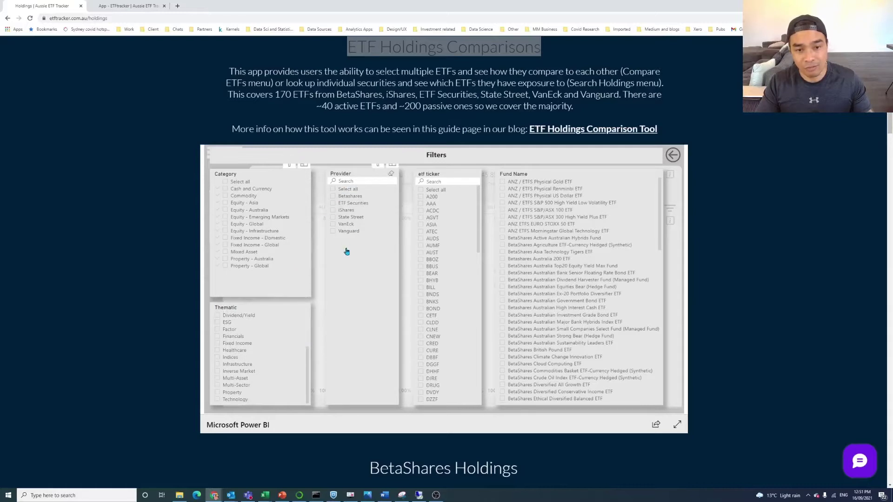
{"action": "scroll", "coordinate": [458, 205], "scroll_direction": "down", "scroll_amount": 10}
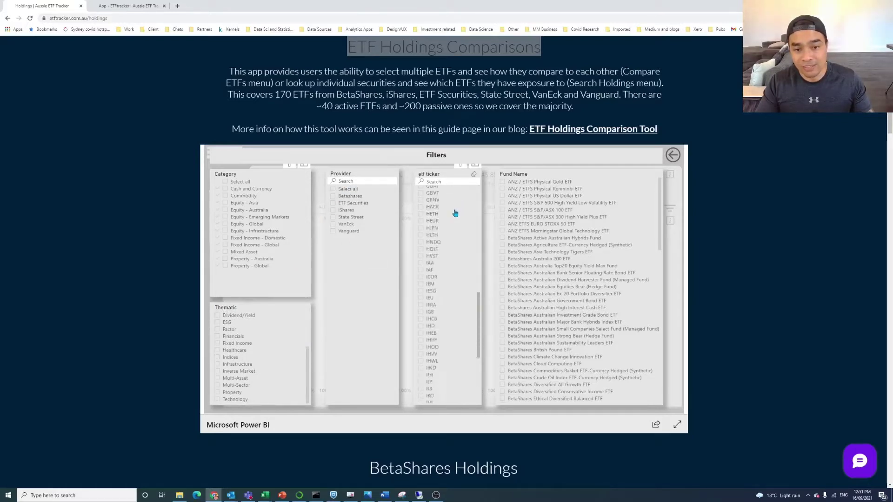
{"action": "scroll", "coordinate": [455, 213], "scroll_direction": "up", "scroll_amount": 8}
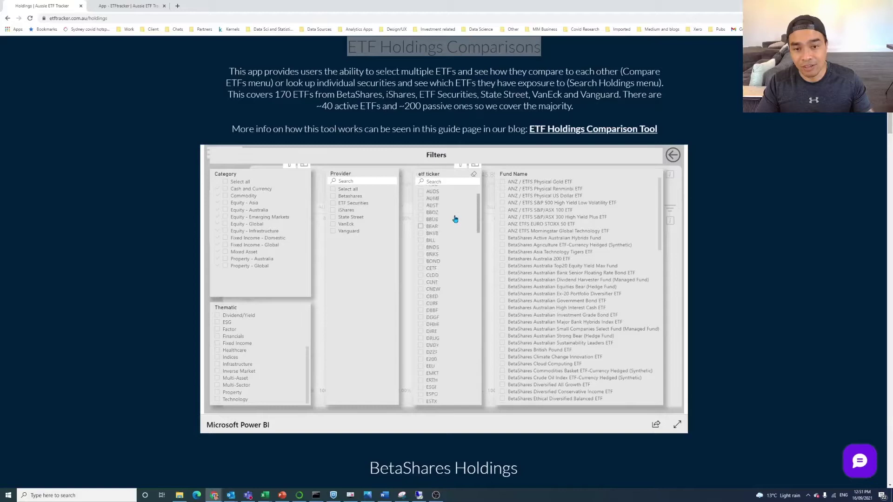
{"action": "scroll", "coordinate": [456, 219], "scroll_direction": "up", "scroll_amount": 2}
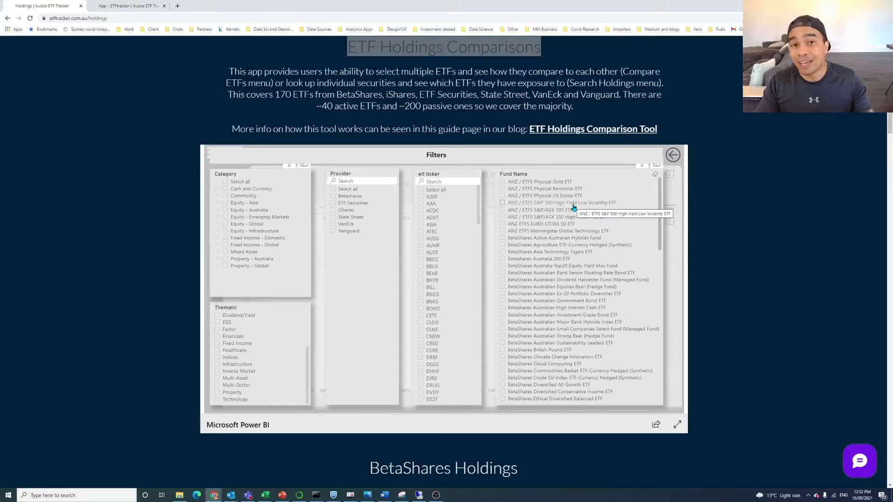
{"action": "scroll", "coordinate": [538, 264], "scroll_direction": "down", "scroll_amount": 1}
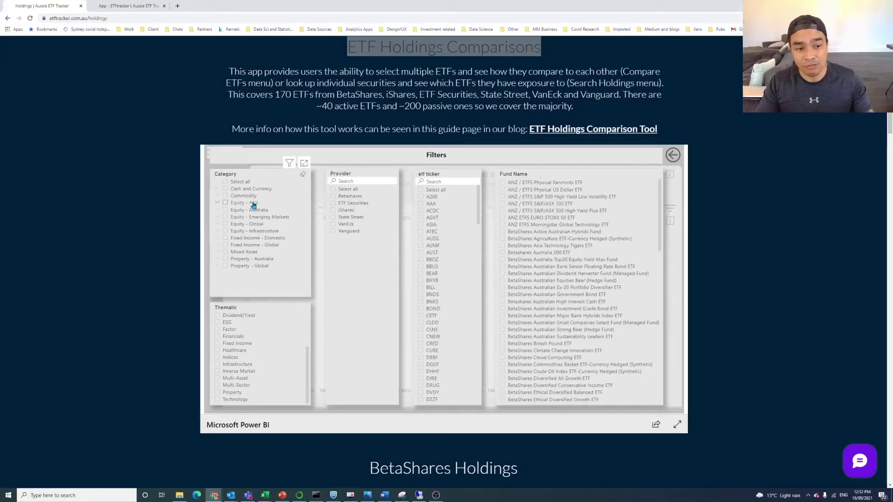
Filter to Equity - Asia and select ASIA, HJPN, IIND, NDIA and VAE for comparison
{"action": "left_click", "coordinate": [253, 204]}
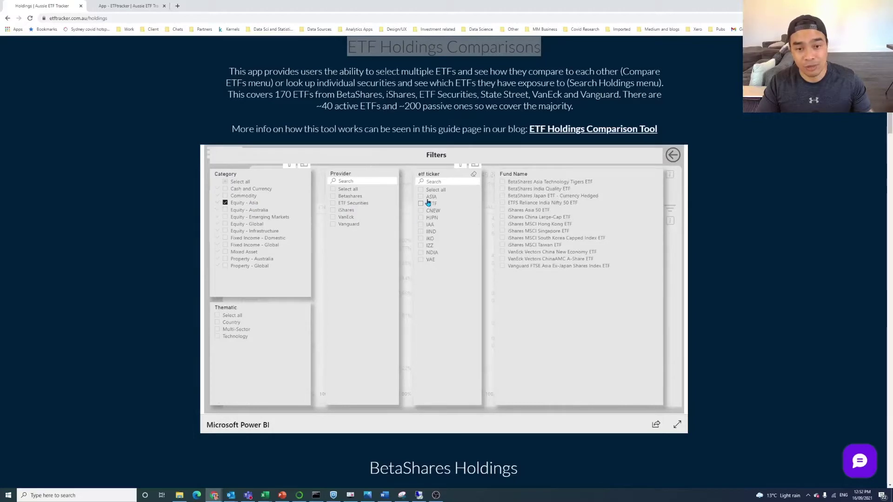
{"action": "left_click", "coordinate": [429, 199]}
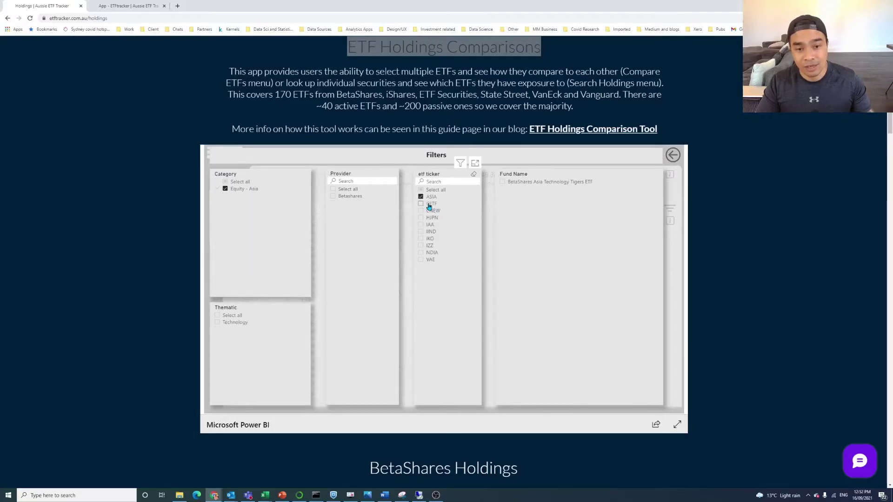
{"action": "left_click", "coordinate": [437, 218]}
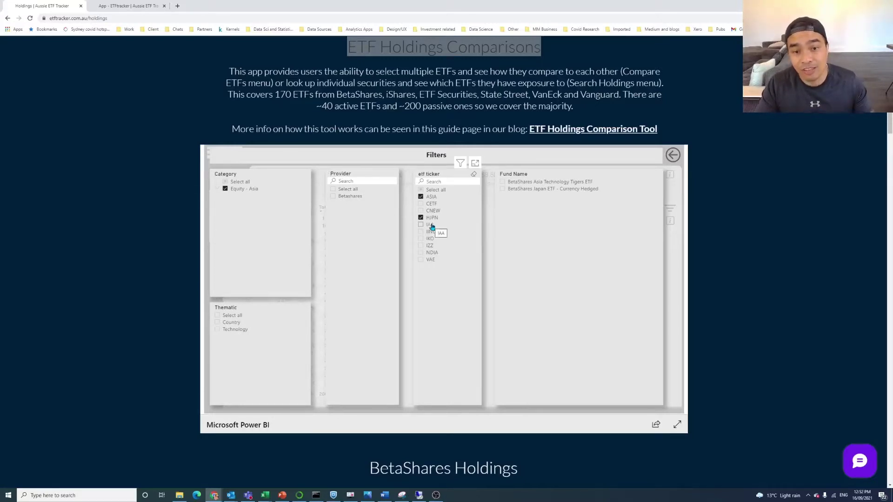
{"action": "left_click", "coordinate": [432, 232]}
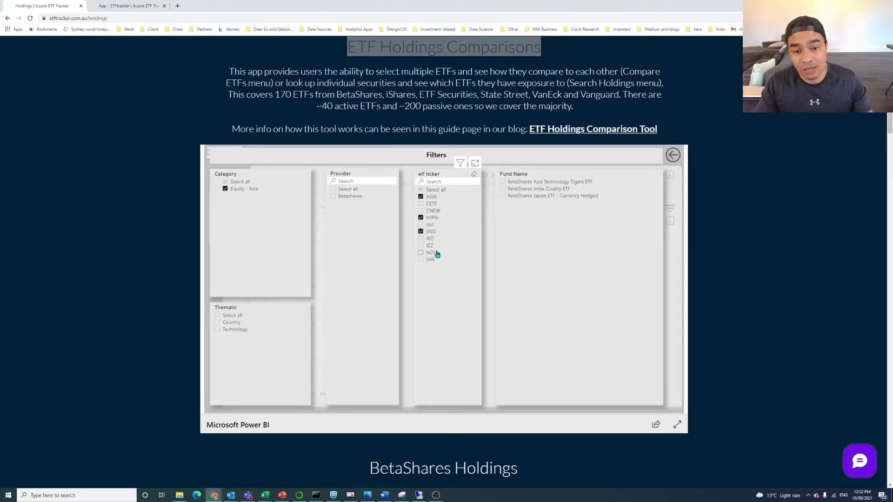
{"action": "left_click", "coordinate": [437, 254]}
{"action": "left_click", "coordinate": [440, 265]}
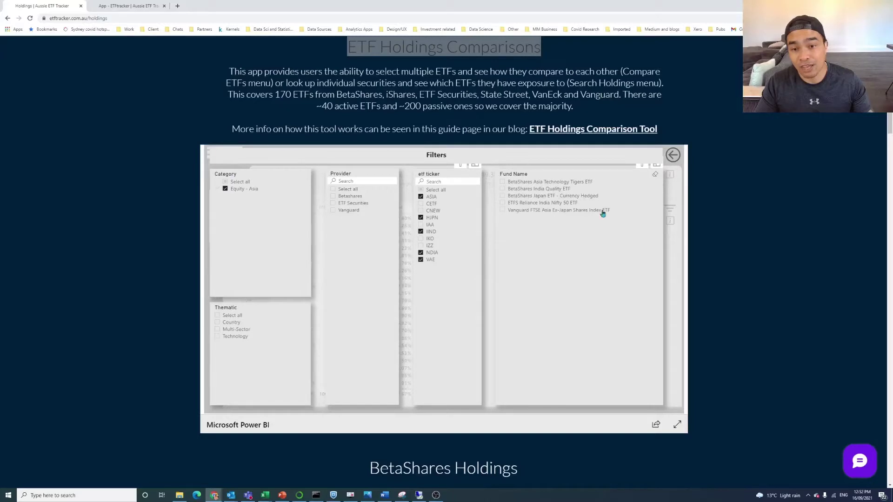
{"action": "left_click", "coordinate": [673, 154]}
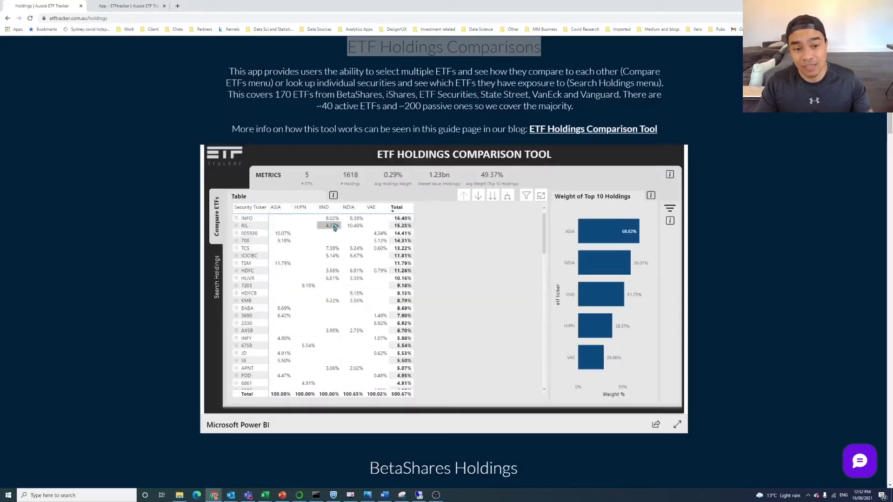
Scroll the table back to the top and expand INFO to show INFOSYS LTD
{"action": "scroll", "coordinate": [346, 236], "scroll_direction": "down", "scroll_amount": 15}
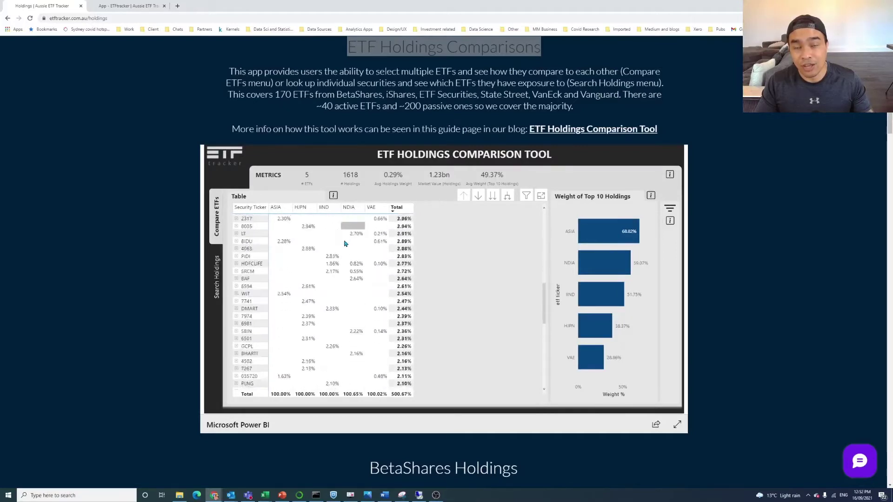
{"action": "scroll", "coordinate": [346, 244], "scroll_direction": "up", "scroll_amount": 20}
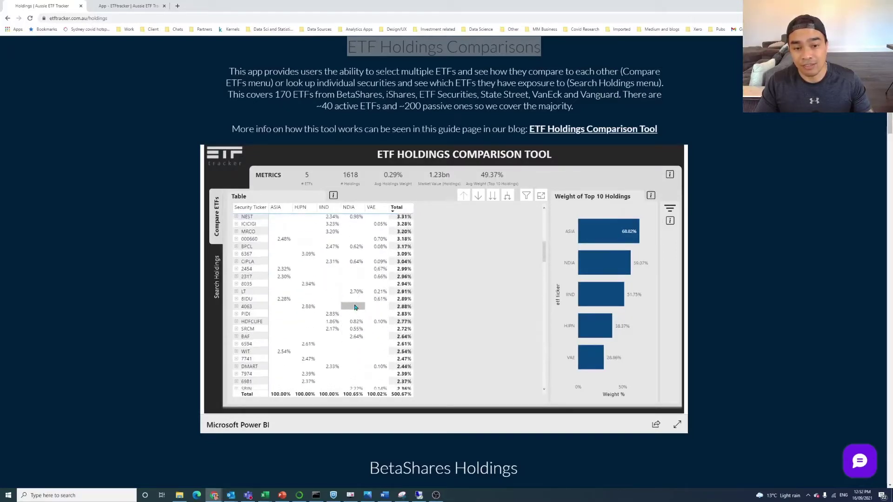
{"action": "scroll", "coordinate": [355, 308], "scroll_direction": "up", "scroll_amount": 2}
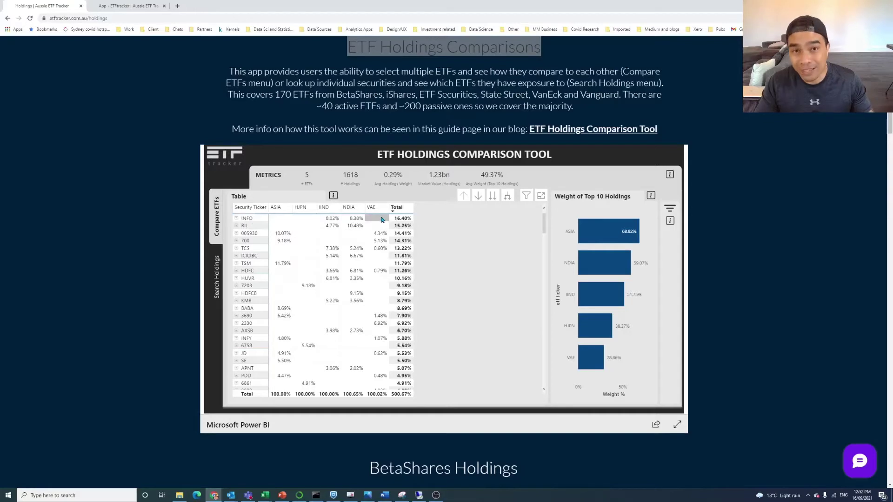
{"action": "left_click", "coordinate": [236, 219]}
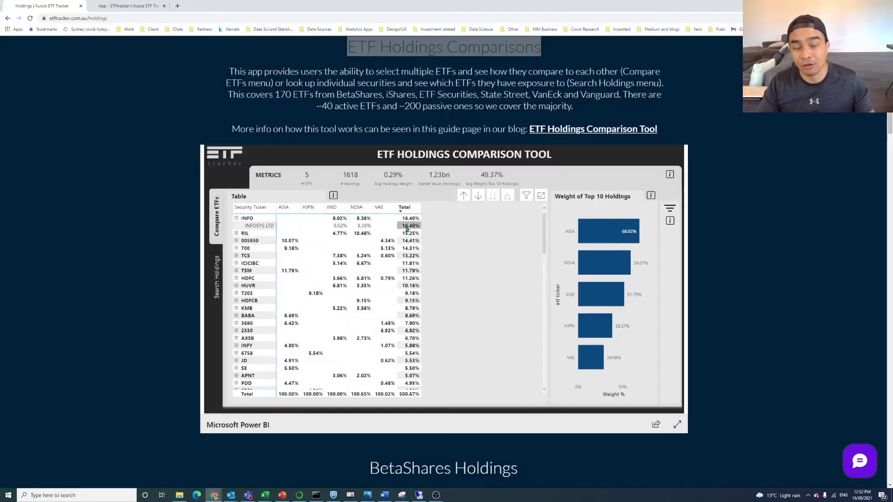
Collapse INFO, then expand and collapse RIL to inspect its two Reliance listings
{"action": "left_click", "coordinate": [237, 219]}
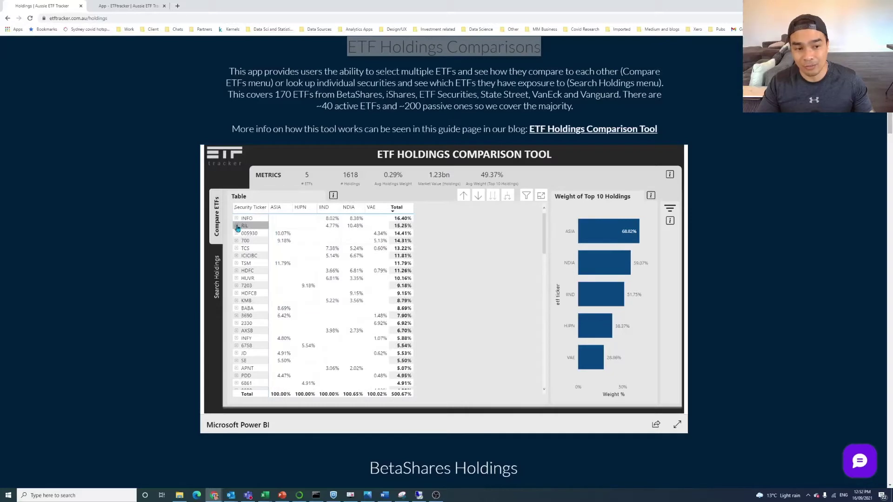
{"action": "left_click", "coordinate": [237, 226]}
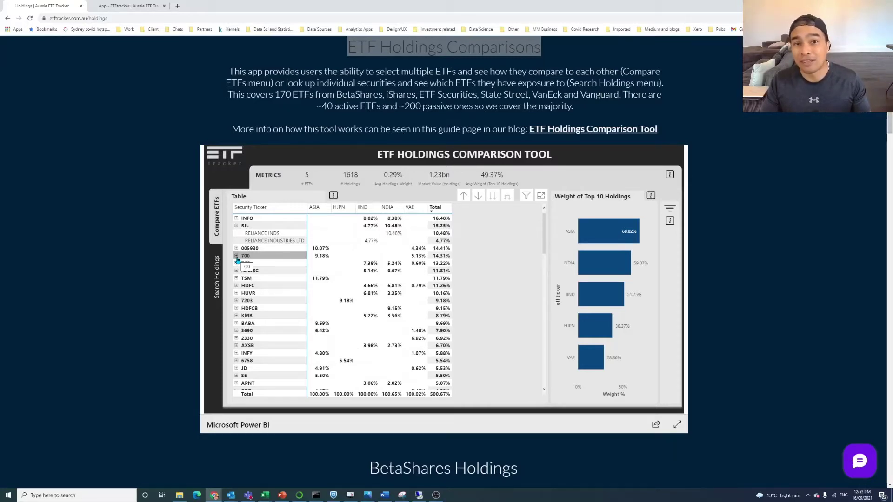
{"action": "left_click", "coordinate": [237, 226]}
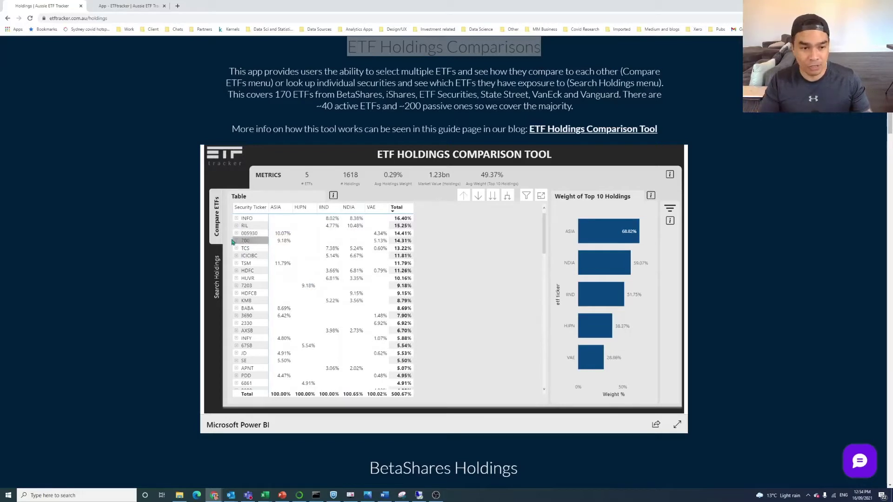
Expand and collapse the 700 row to check Tencent's listings, then return to the Filters page
{"action": "left_click", "coordinate": [236, 241]}
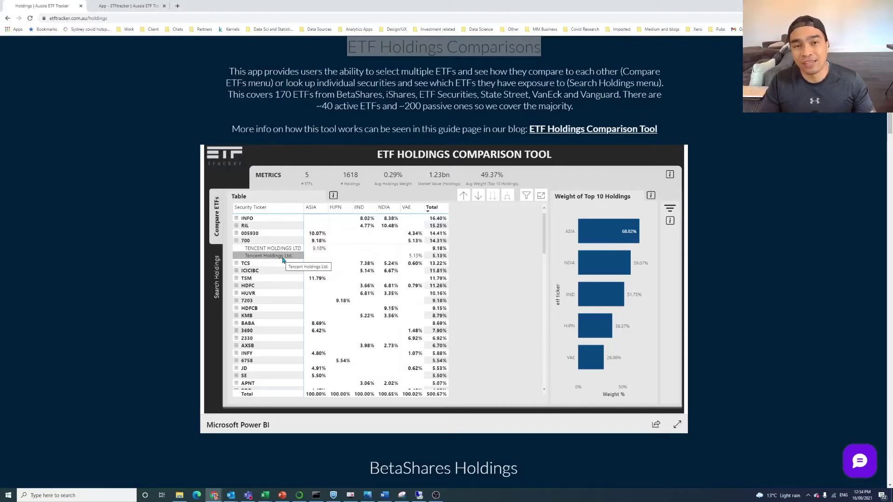
{"action": "left_click", "coordinate": [236, 241]}
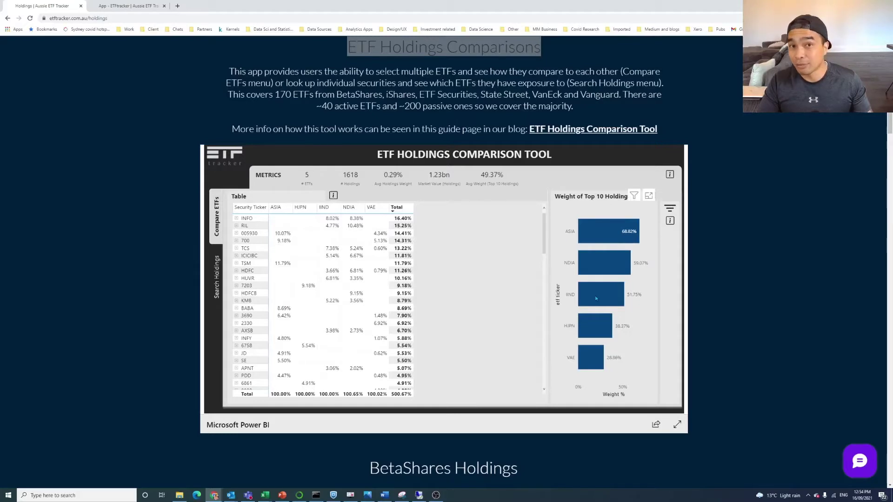
{"action": "mouse_move", "coordinate": [595, 298]}
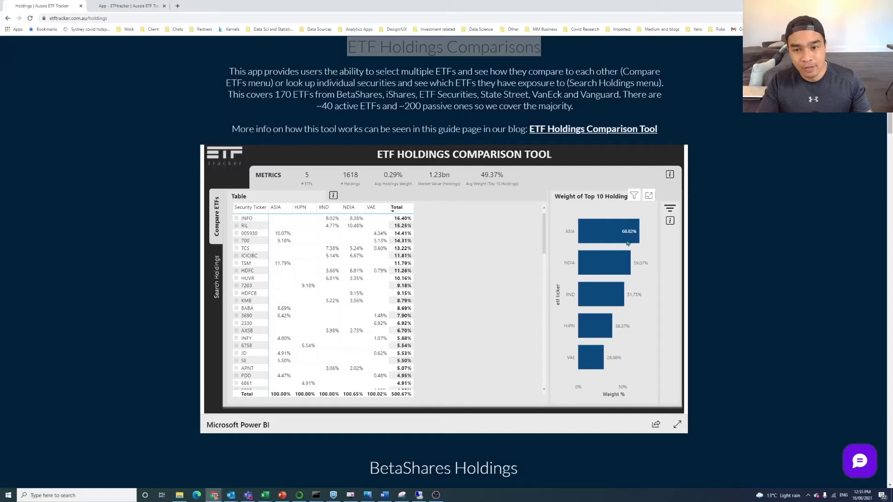
{"action": "left_click", "coordinate": [669, 208]}
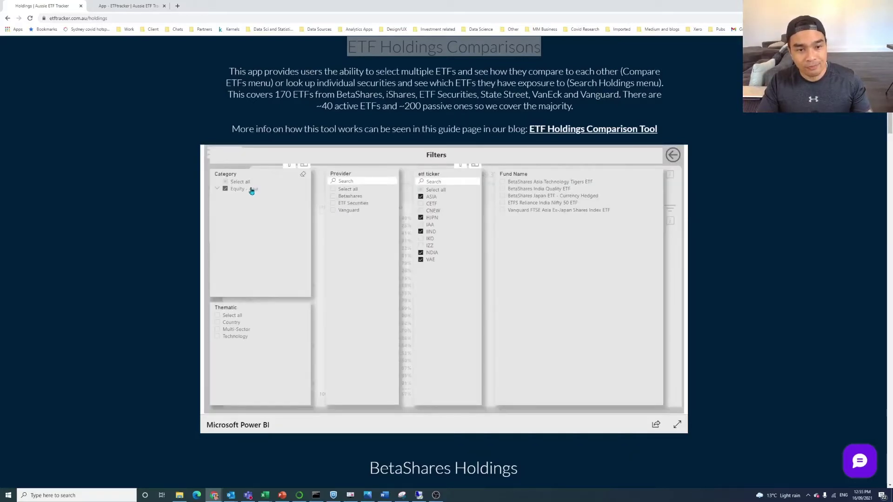
Clear the Equity - Asia and ASIA selections, then select only ERTH and CLNE as tickers
{"action": "left_click", "coordinate": [251, 190]}
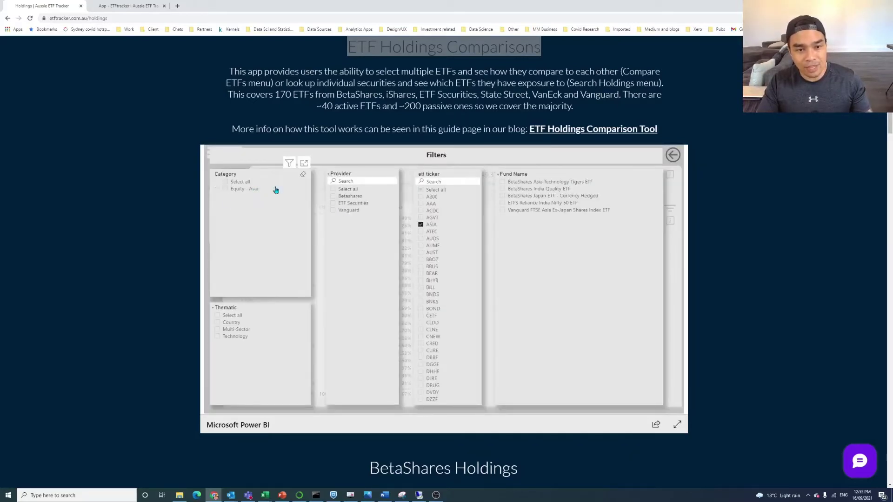
{"action": "left_click", "coordinate": [421, 225]}
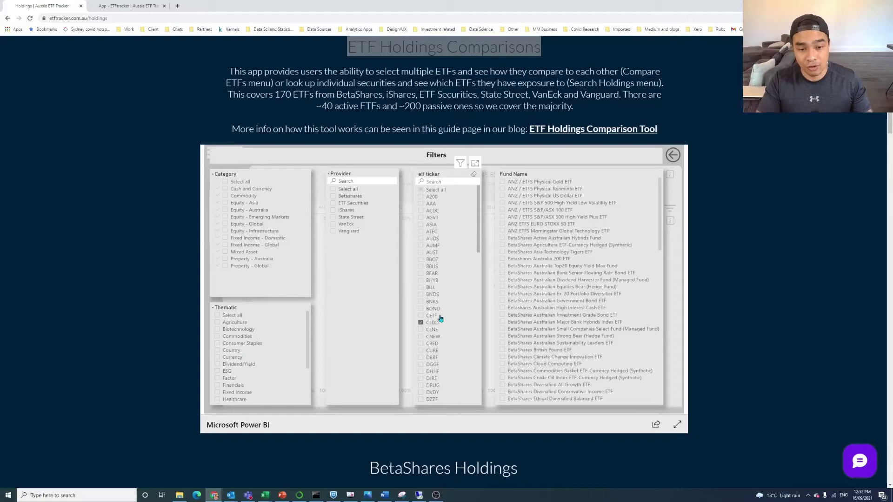
{"action": "left_click", "coordinate": [456, 183]}
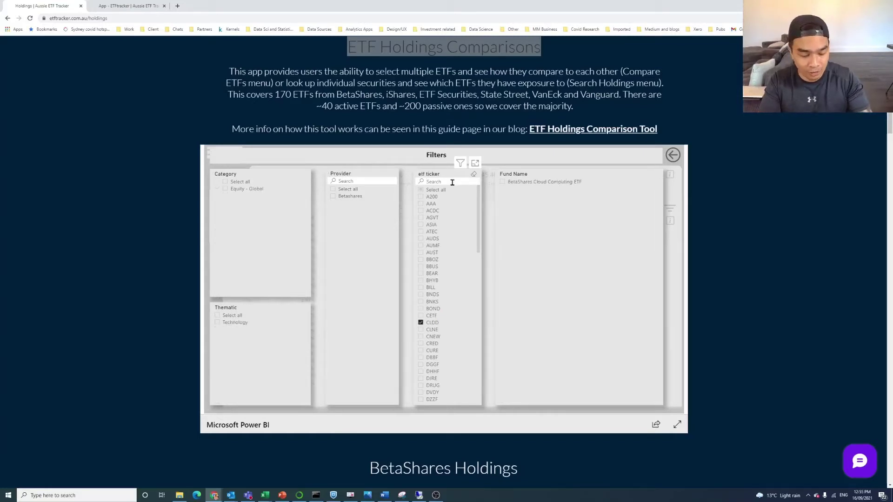
{"action": "type", "text": "erth"}
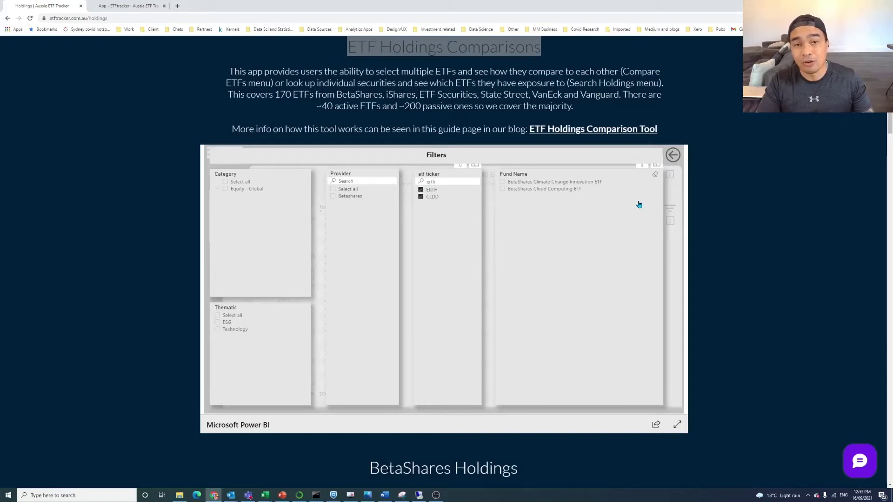
{"action": "left_click", "coordinate": [421, 197]}
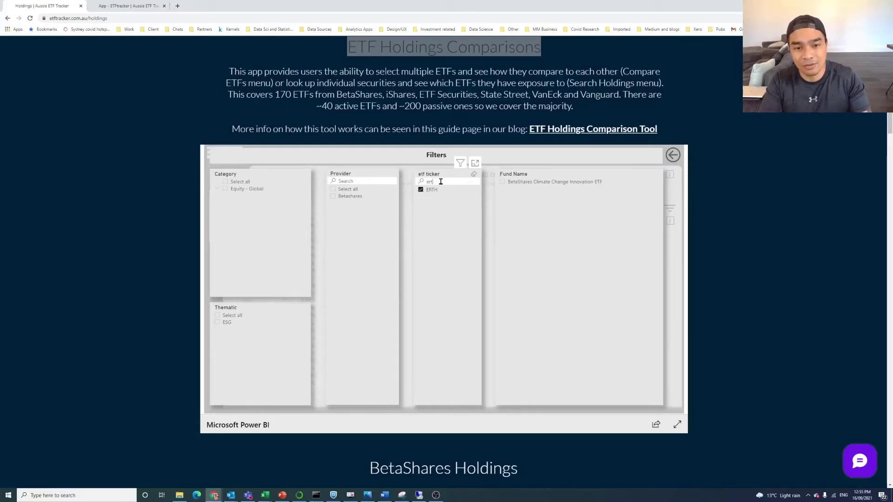
{"action": "type", "text": "clne"}
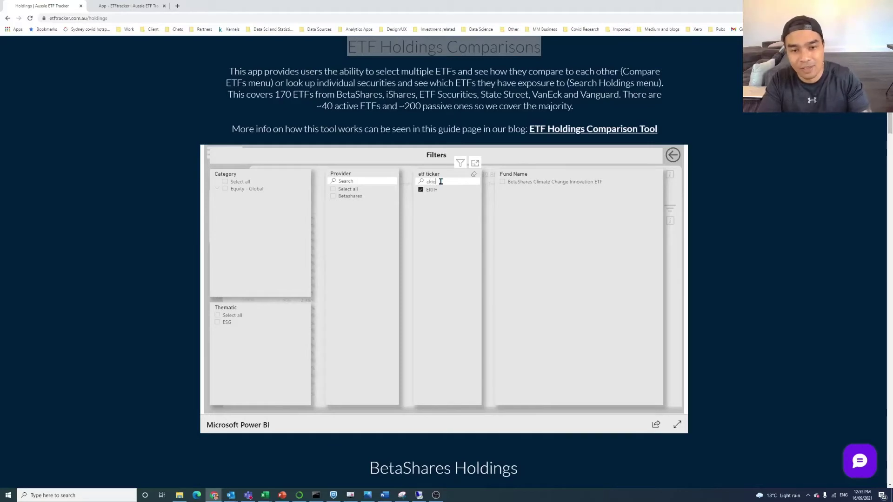
{"action": "left_click", "coordinate": [421, 189]}
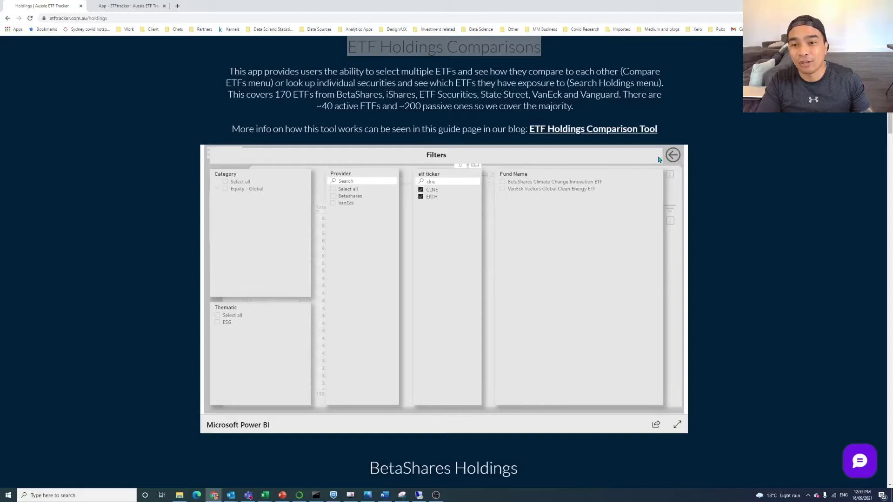
{"action": "left_click", "coordinate": [678, 157]}
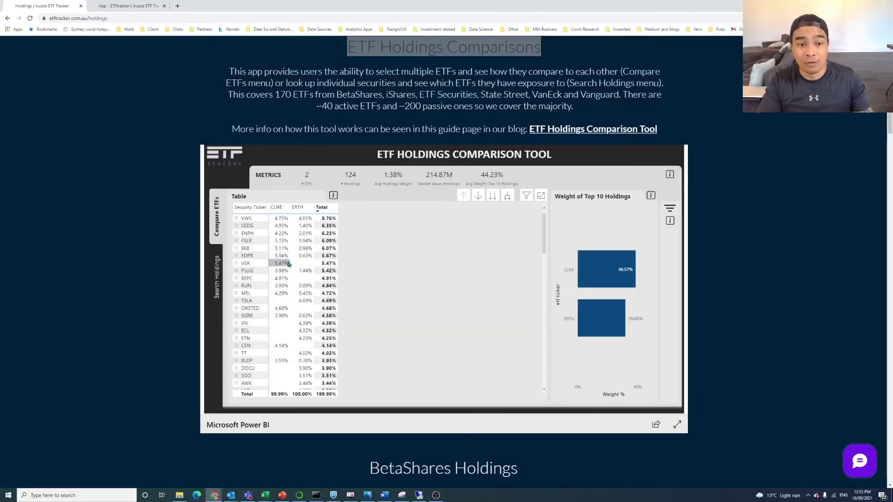
Expand and collapse ENPH to read its full name, then scroll through the comparison table
{"action": "left_click", "coordinate": [236, 233]}
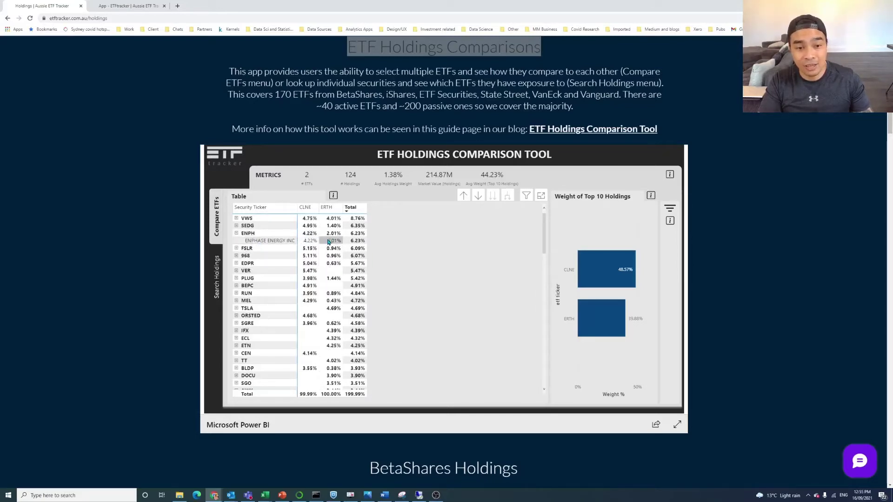
{"action": "left_click", "coordinate": [236, 234]}
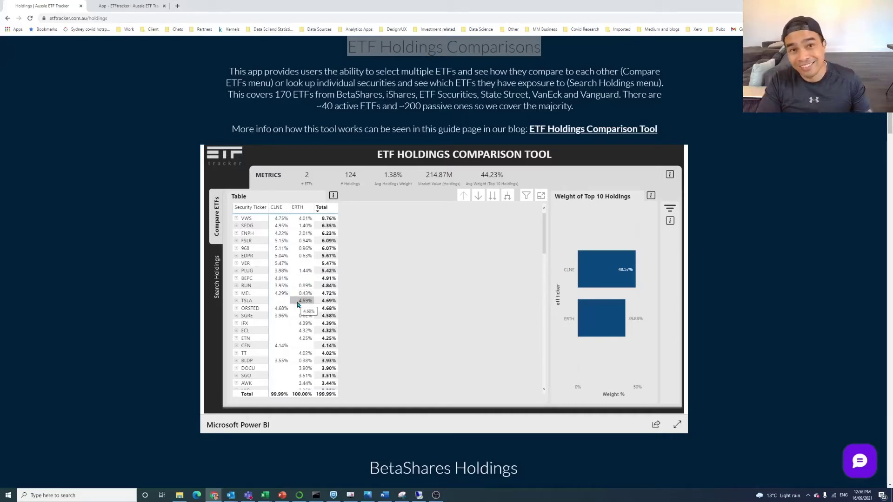
{"action": "scroll", "coordinate": [297, 317], "scroll_direction": "down", "scroll_amount": 5}
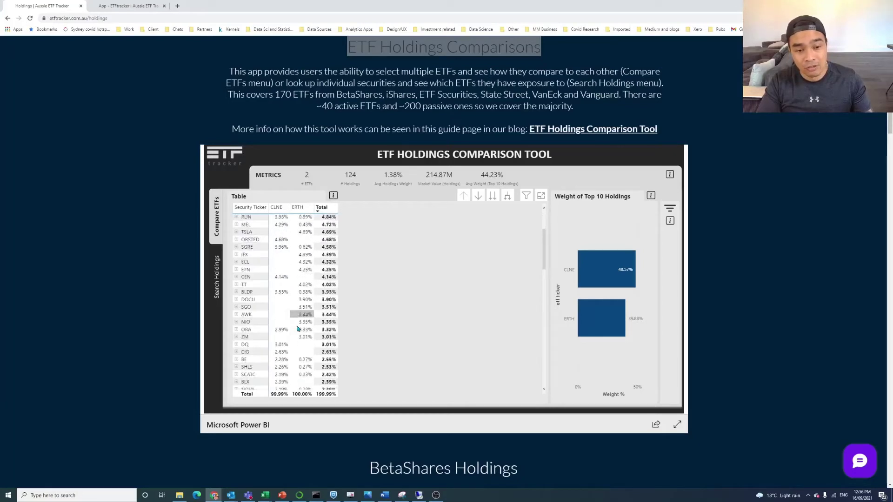
{"action": "scroll", "coordinate": [298, 328], "scroll_direction": "down", "scroll_amount": 3}
{"action": "scroll", "coordinate": [297, 329], "scroll_direction": "down", "scroll_amount": 15}
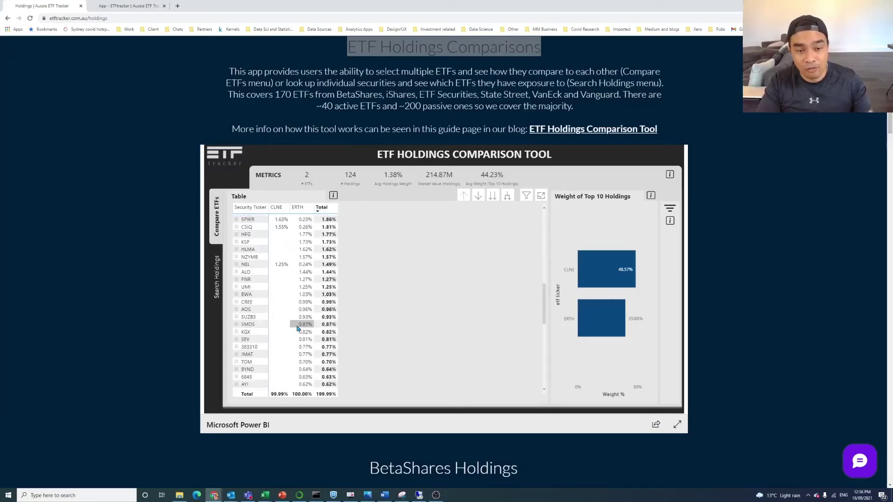
{"action": "scroll", "coordinate": [298, 329], "scroll_direction": "down", "scroll_amount": 5}
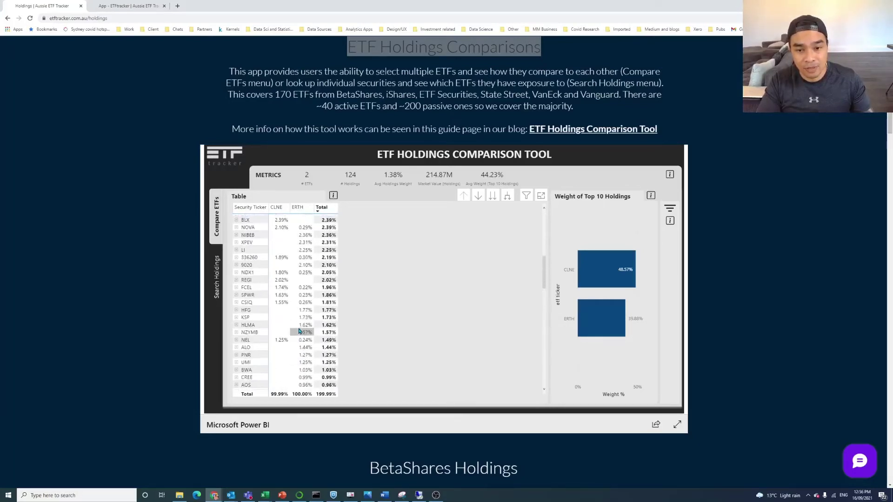
{"action": "scroll", "coordinate": [120, 377], "scroll_direction": "up", "scroll_amount": 6}
{"action": "scroll", "coordinate": [123, 372], "scroll_direction": "down", "scroll_amount": 5}
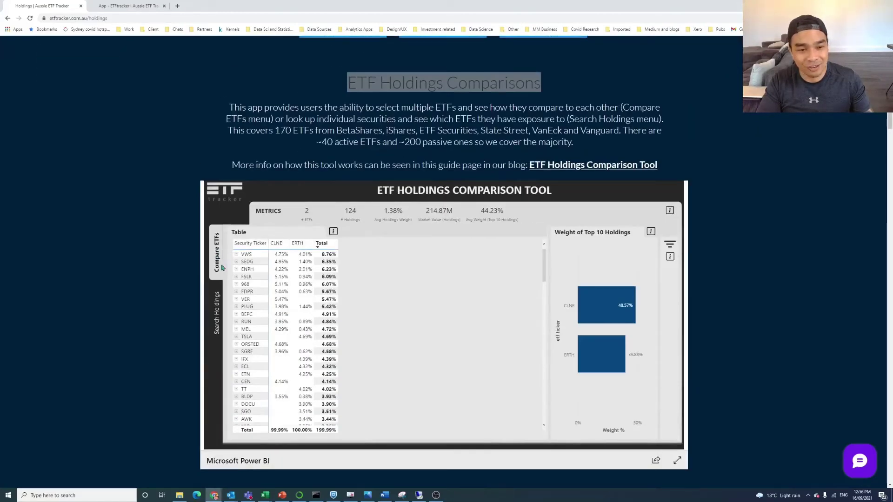
Clear the CLNE and ERTH ticker selection in the Filters page and return to the comparison
{"action": "left_click", "coordinate": [669, 244]}
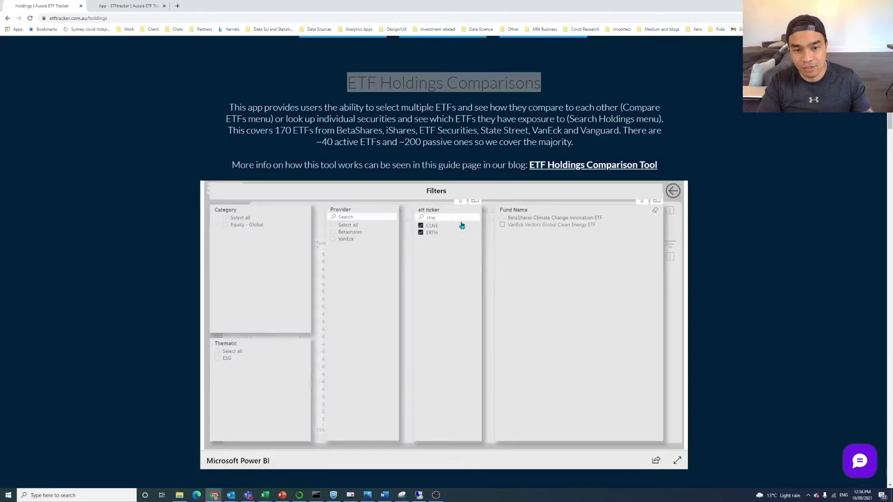
{"action": "left_click", "coordinate": [474, 211]}
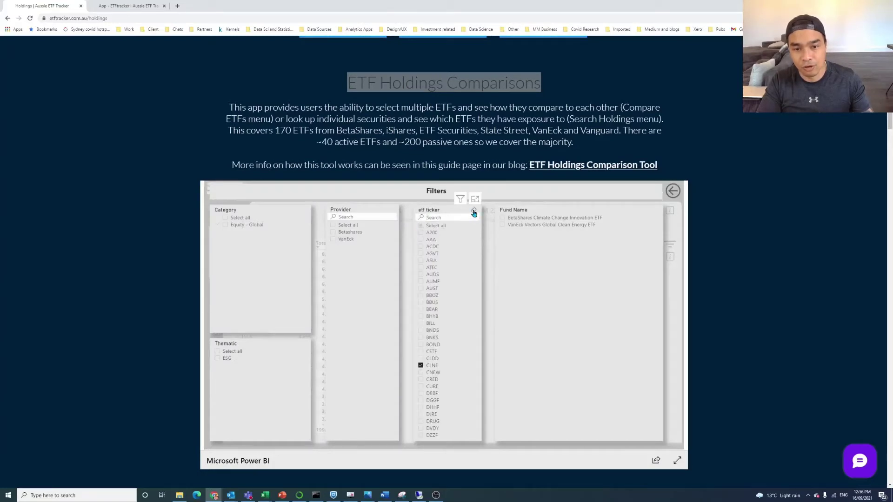
{"action": "left_click", "coordinate": [670, 192]}
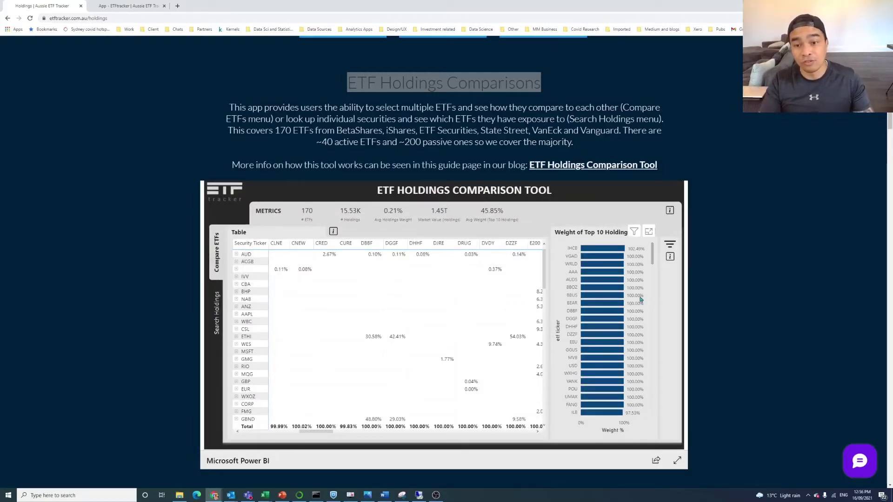
Select ATEC, SEMI, VHY and ASIA in the Top 10 Holdings chart to compare them
{"action": "scroll", "coordinate": [633, 293], "scroll_direction": "down", "scroll_amount": 5}
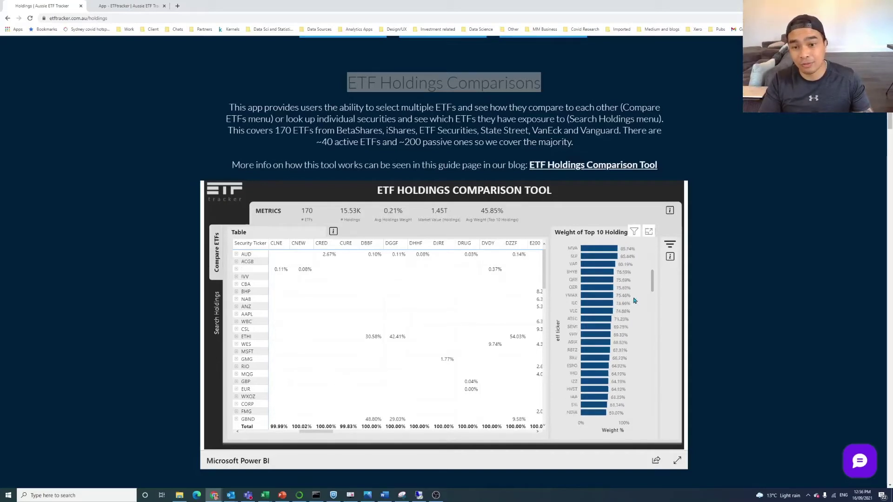
{"action": "scroll", "coordinate": [604, 293], "scroll_direction": "down", "scroll_amount": 1}
{"action": "left_click", "coordinate": [599, 264]}
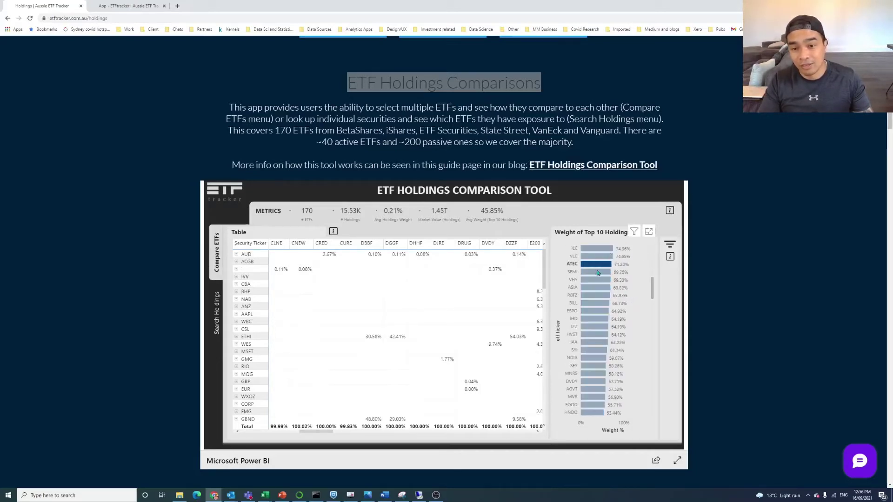
{"action": "left_click", "coordinate": [599, 271], "text": "ctrl"}
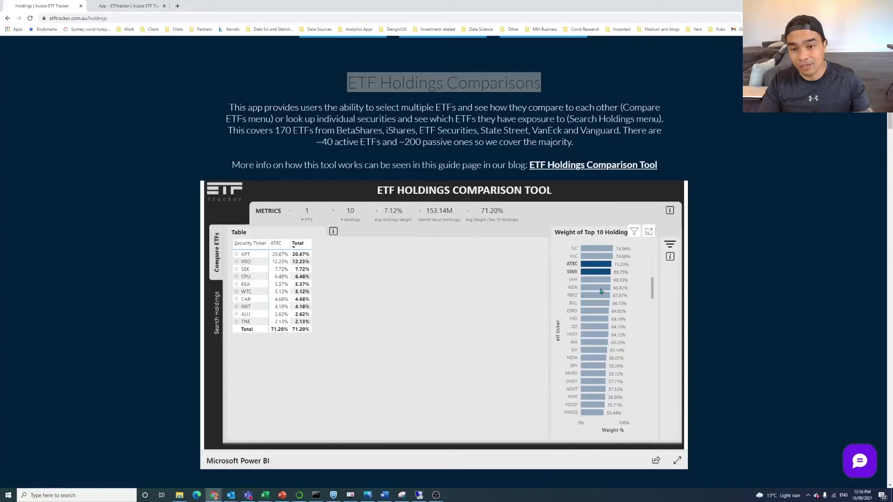
{"action": "left_click", "coordinate": [596, 280], "text": "ctrl"}
{"action": "left_click", "coordinate": [595, 288], "text": "ctrl"}
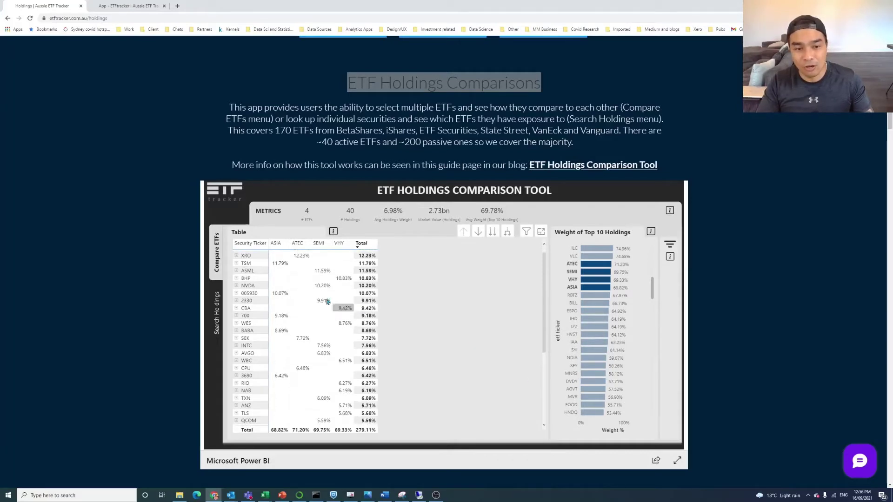
{"action": "scroll", "coordinate": [321, 297], "scroll_direction": "down", "scroll_amount": 1}
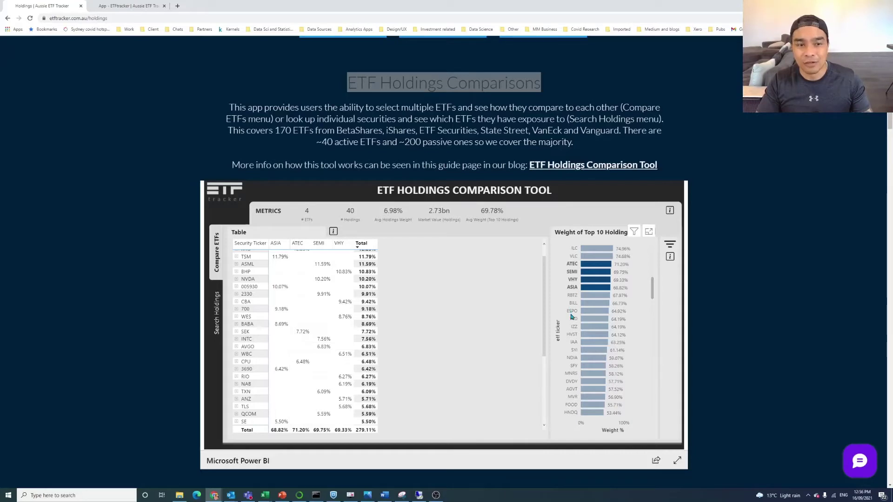
{"action": "scroll", "coordinate": [283, 314], "scroll_direction": "up", "scroll_amount": 2}
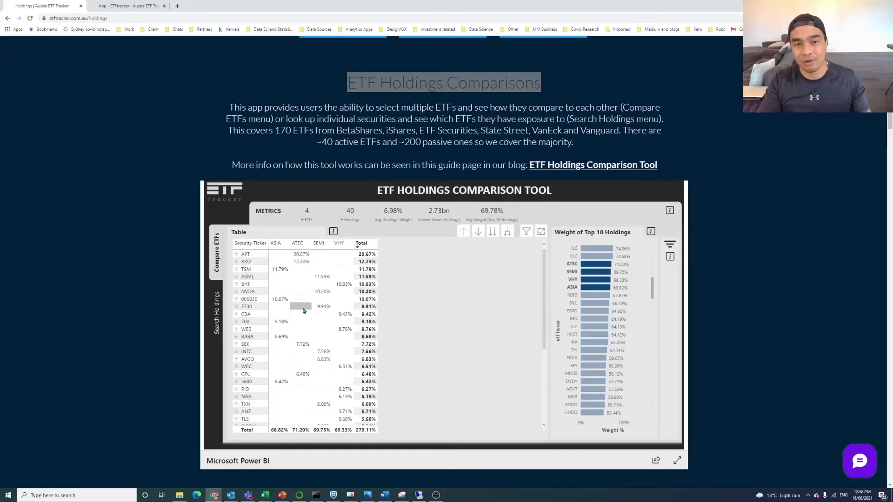
{"action": "scroll", "coordinate": [301, 310], "scroll_direction": "up", "scroll_amount": 1}
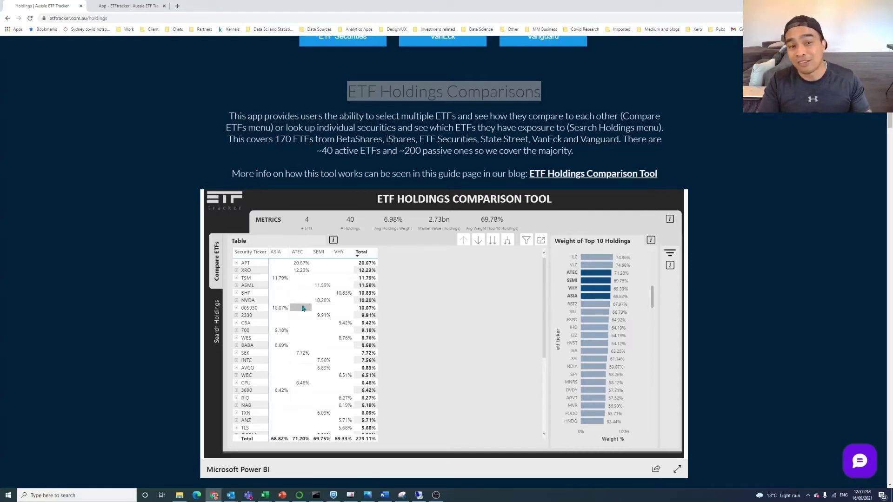
Briefly compare VHY, ASIA, NDIA, IZZ and HVST, then clear all ETF selections
{"action": "left_click", "coordinate": [644, 269]}
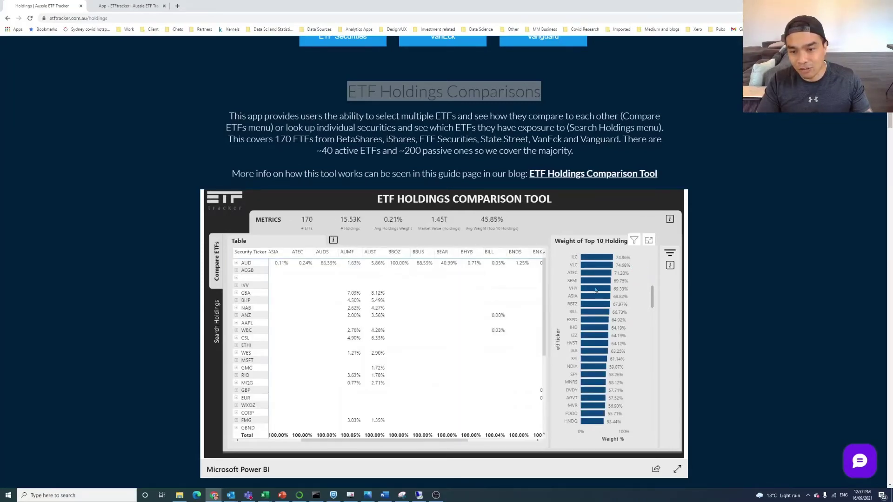
{"action": "left_click", "coordinate": [596, 289]}
{"action": "left_click", "coordinate": [595, 296], "text": "ctrl"}
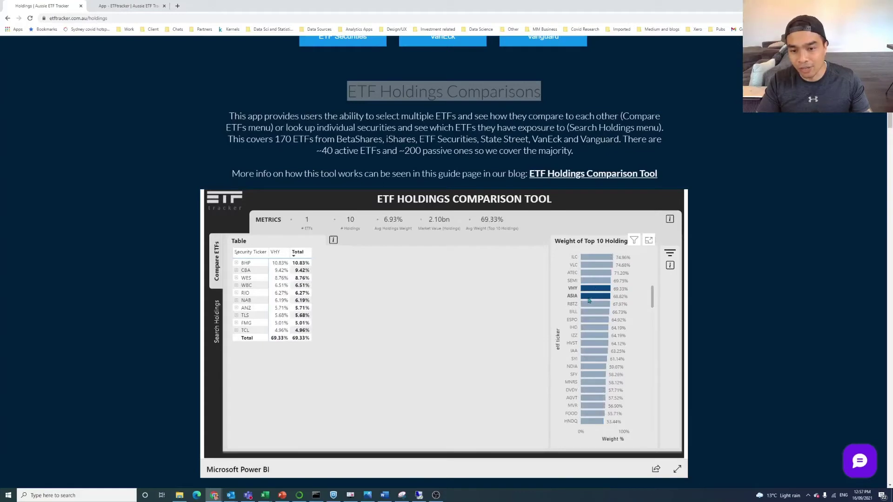
{"action": "left_click", "coordinate": [593, 367], "text": "ctrl"}
{"action": "left_click", "coordinate": [597, 341], "text": "ctrl"}
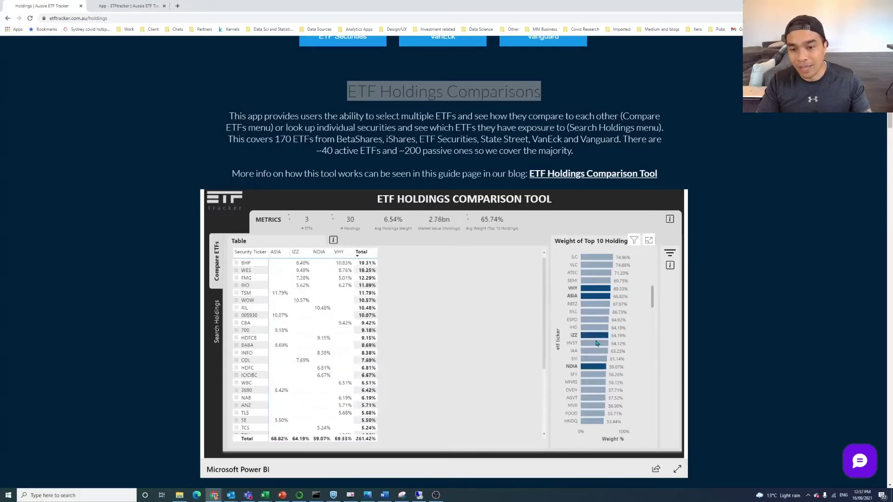
{"action": "left_click", "coordinate": [597, 335], "text": "ctrl"}
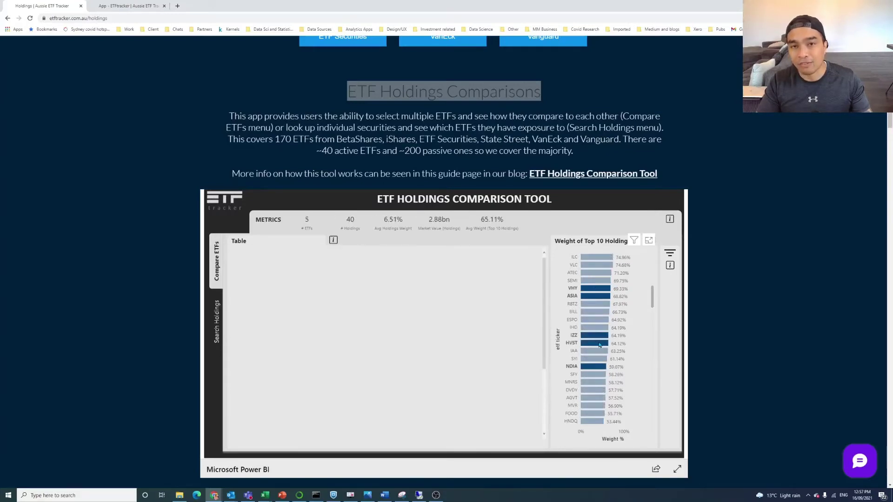
{"action": "left_click", "coordinate": [636, 328]}
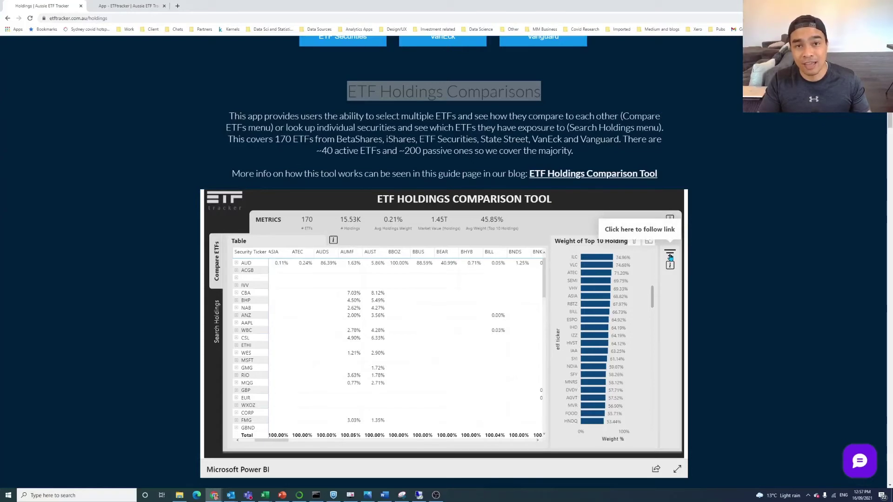
On the Search Holdings page, filter Security Ticker to CBA and APT
{"action": "left_click", "coordinate": [220, 330]}
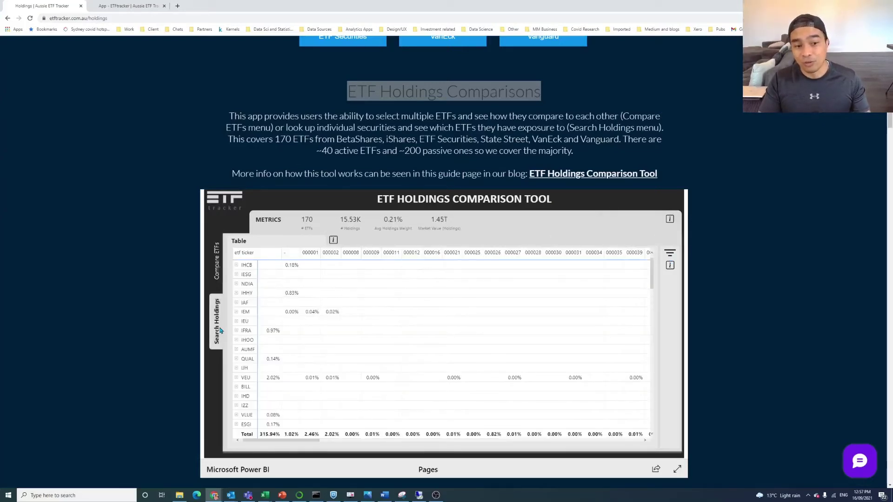
{"action": "left_click", "coordinate": [671, 255]}
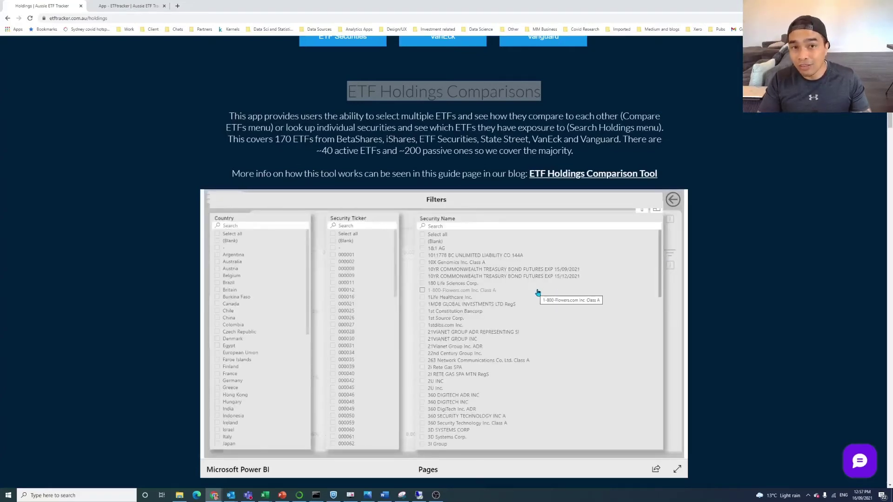
{"action": "left_click", "coordinate": [368, 224]}
{"action": "type", "text": "cba"}
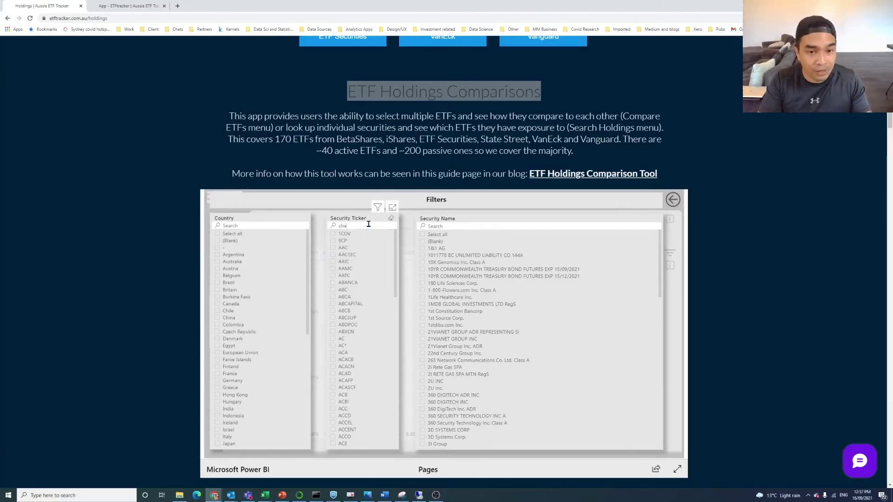
{"action": "left_click", "coordinate": [341, 234]}
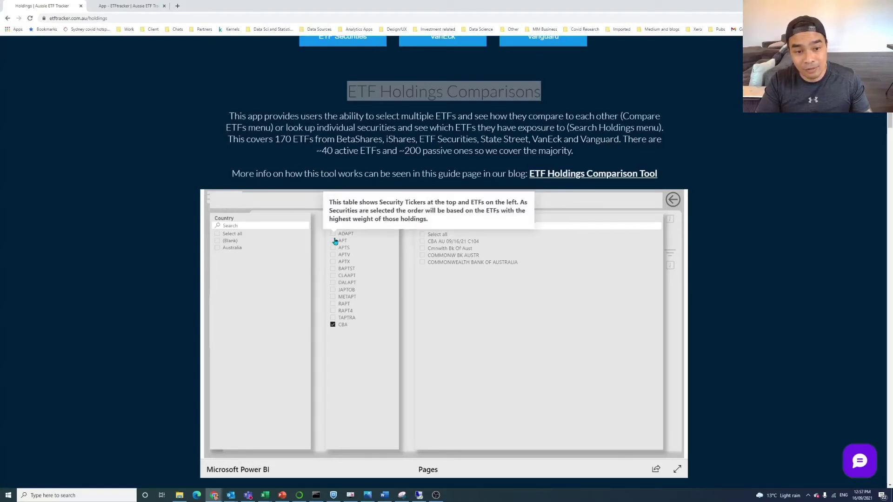
{"action": "scroll", "coordinate": [331, 288], "scroll_direction": "down", "scroll_amount": 1}
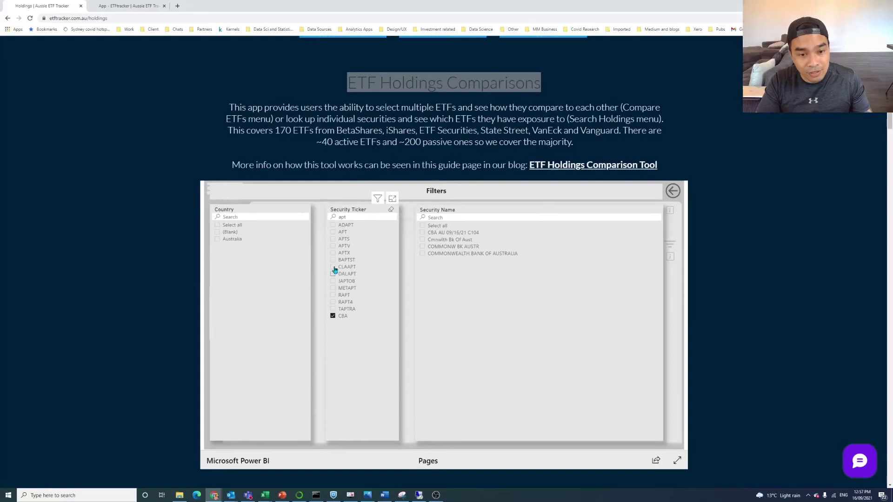
{"action": "left_click", "coordinate": [338, 233]}
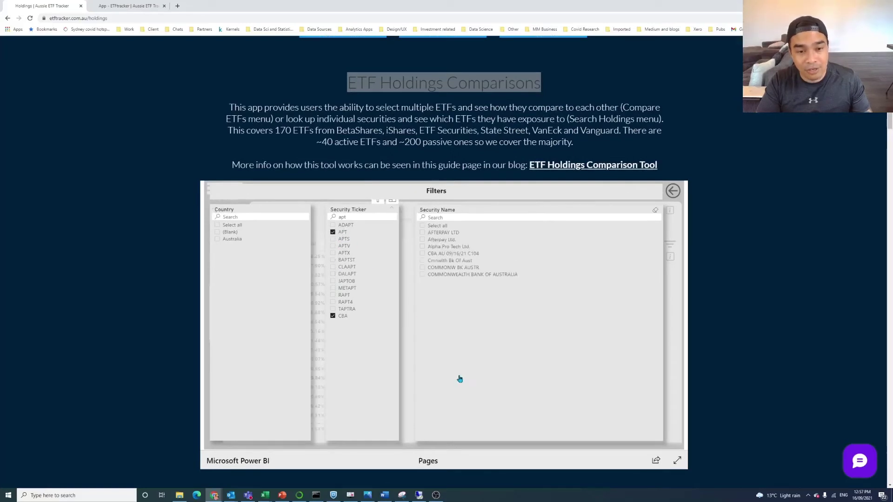
Tick security names AFTERPAY LTD, Afterpay Ltd., COMMONWEALTH BANK OF AUSTRALIA, COMMONW BK AUSTR and Cmnwlth Bk Of Aust
{"action": "scroll", "coordinate": [404, 353], "scroll_direction": "down", "scroll_amount": 2}
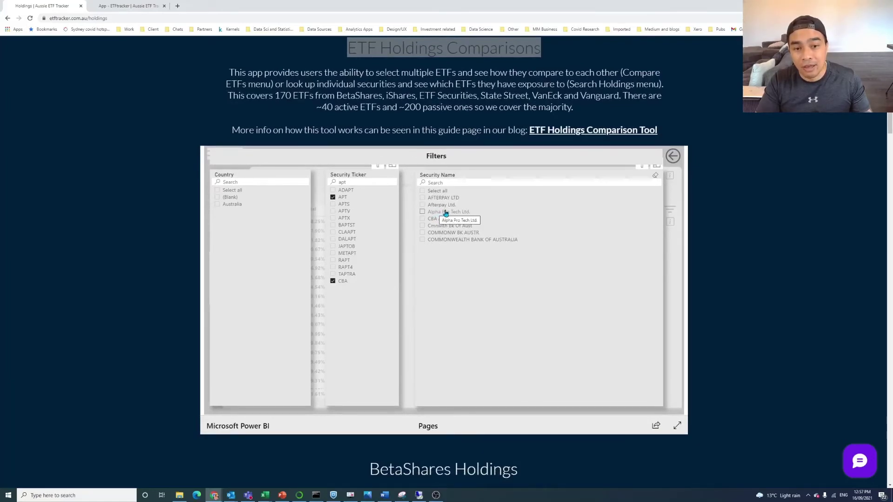
{"action": "left_click", "coordinate": [422, 198]}
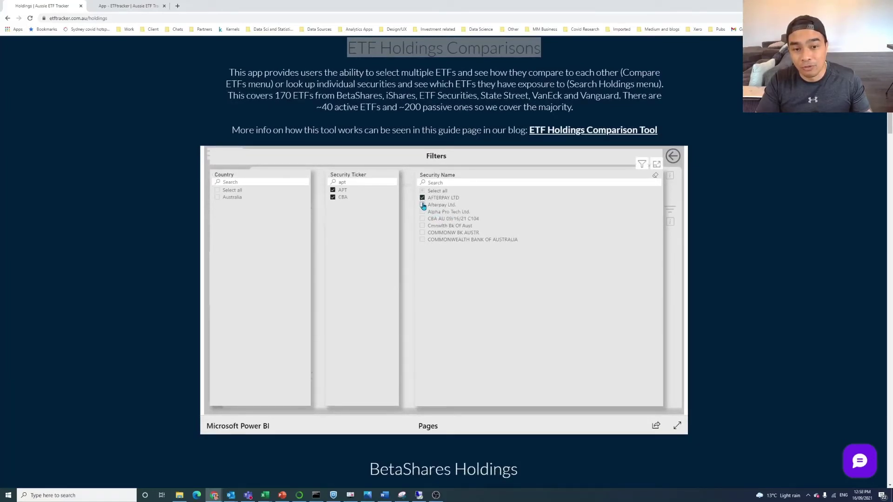
{"action": "left_click", "coordinate": [422, 204]}
{"action": "left_click", "coordinate": [422, 240]}
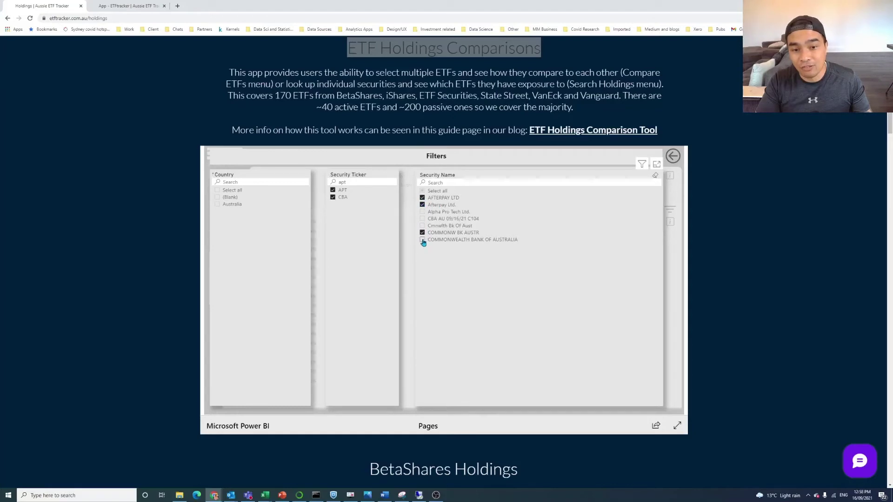
{"action": "left_click", "coordinate": [423, 232]}
{"action": "left_click", "coordinate": [423, 226]}
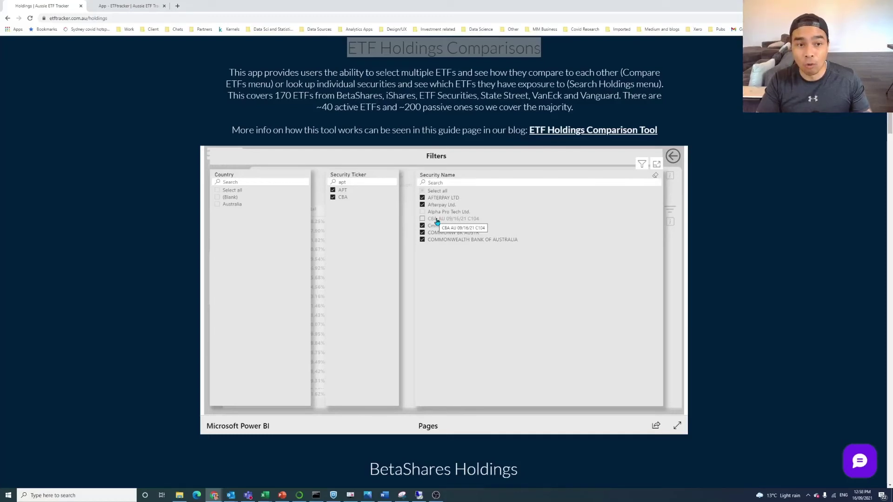
Return to the results table and briefly expand, then collapse, the OZF, QFN and GEAR rows
{"action": "left_click", "coordinate": [672, 157]}
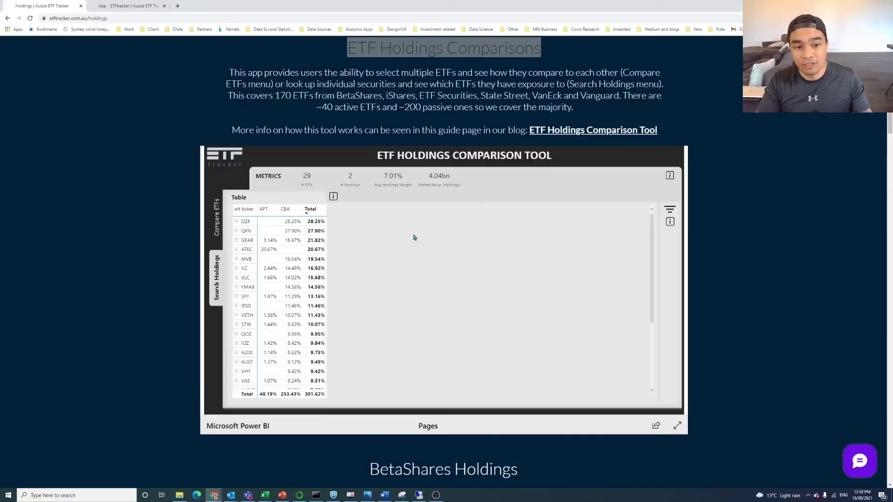
{"action": "left_click", "coordinate": [237, 222]}
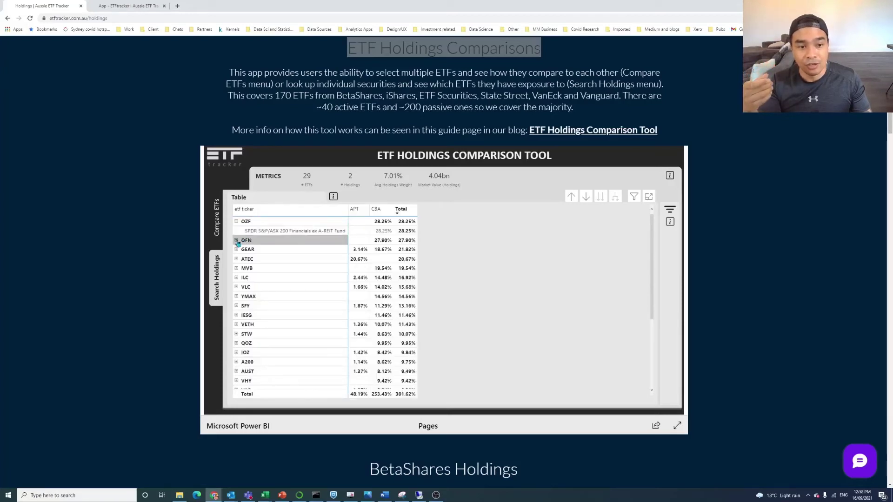
{"action": "left_click", "coordinate": [236, 241]}
{"action": "left_click", "coordinate": [236, 259]}
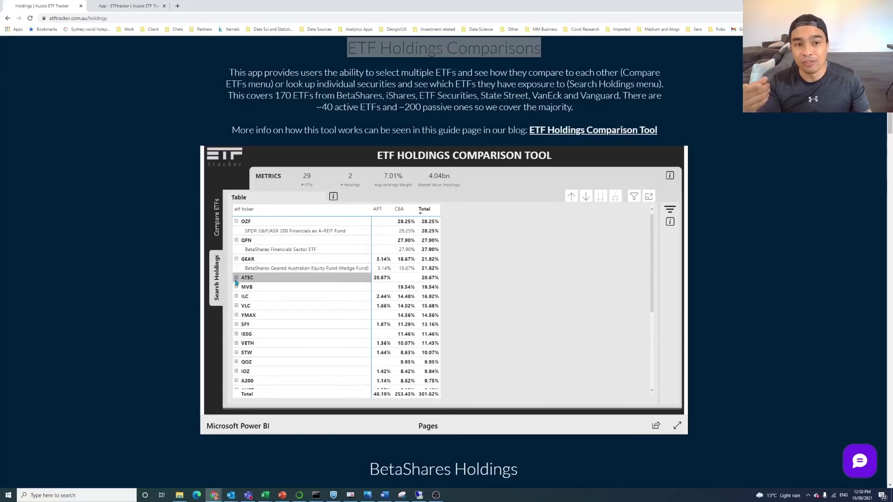
{"action": "left_click", "coordinate": [236, 259]}
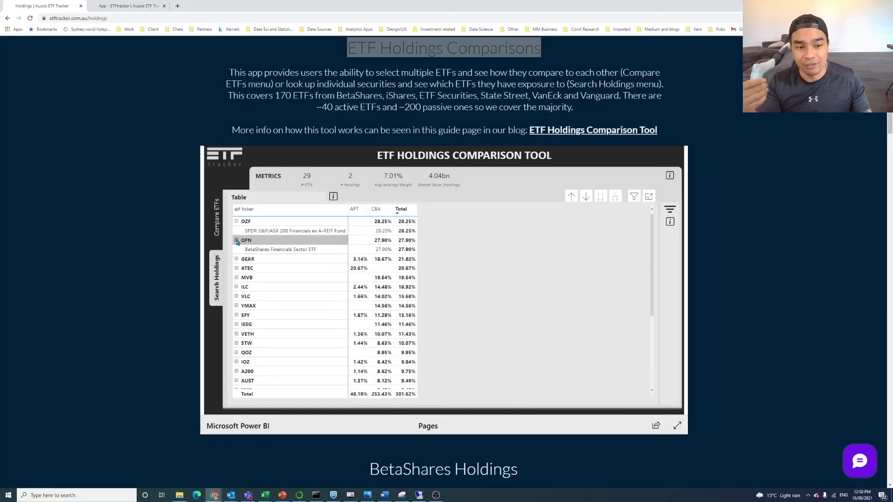
{"action": "left_click", "coordinate": [236, 241]}
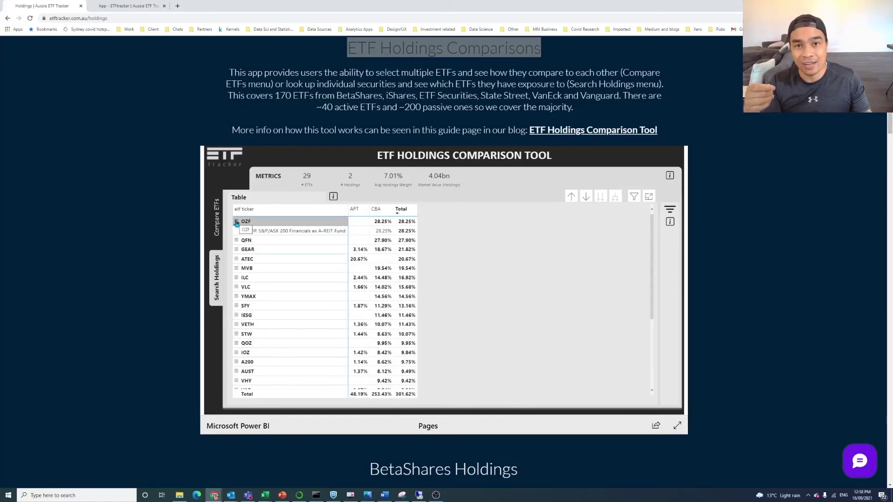
{"action": "left_click", "coordinate": [236, 222]}
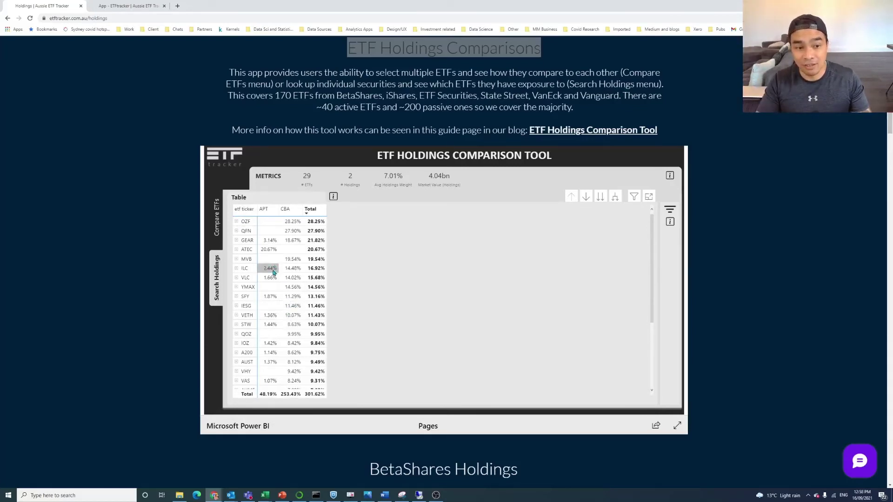
Expand the ATEC, GEAR and SFY rows to show their fund names
{"action": "left_click", "coordinate": [237, 251]}
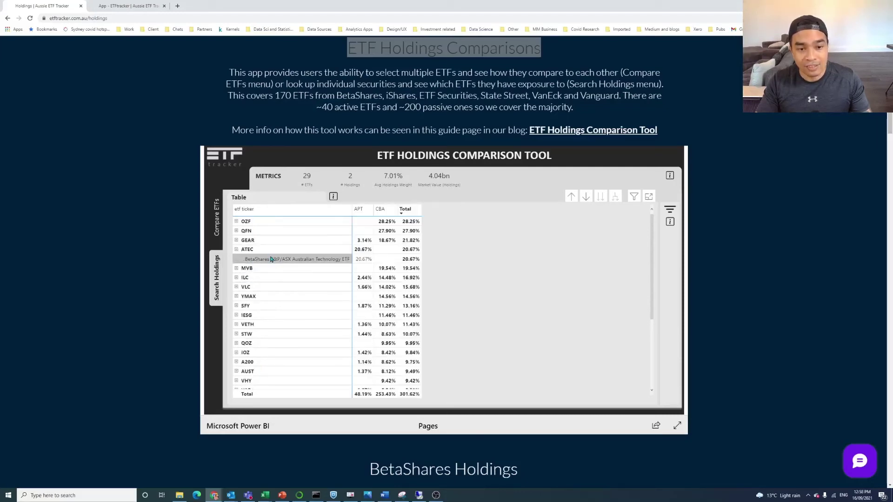
{"action": "left_click", "coordinate": [236, 239]}
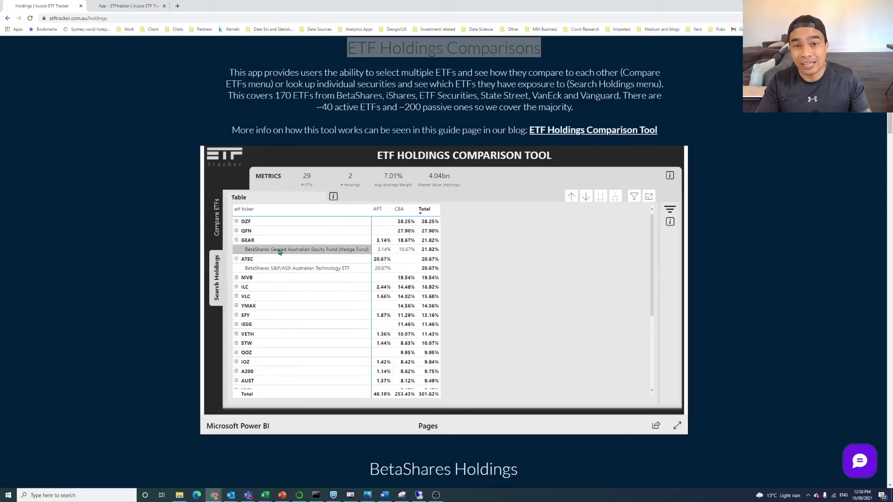
{"action": "left_click", "coordinate": [237, 316]}
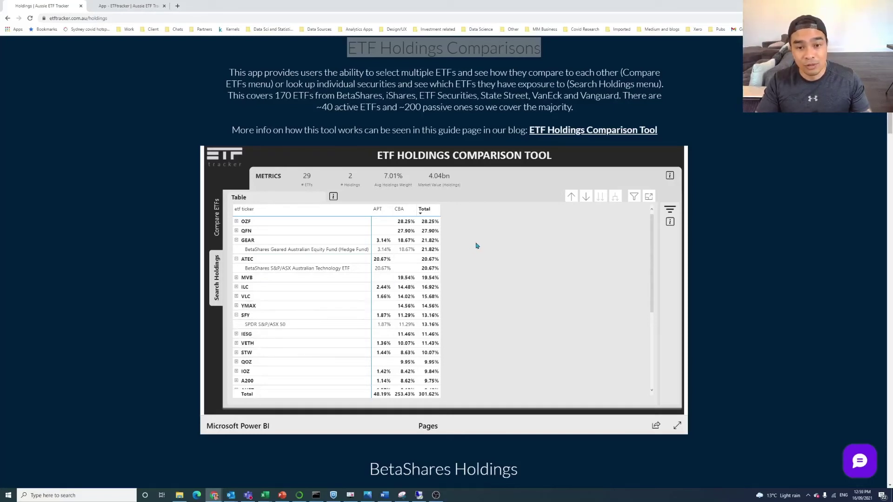
Filter the Compare ETFs report to the ACDC ETF only
{"action": "left_click", "coordinate": [218, 229]}
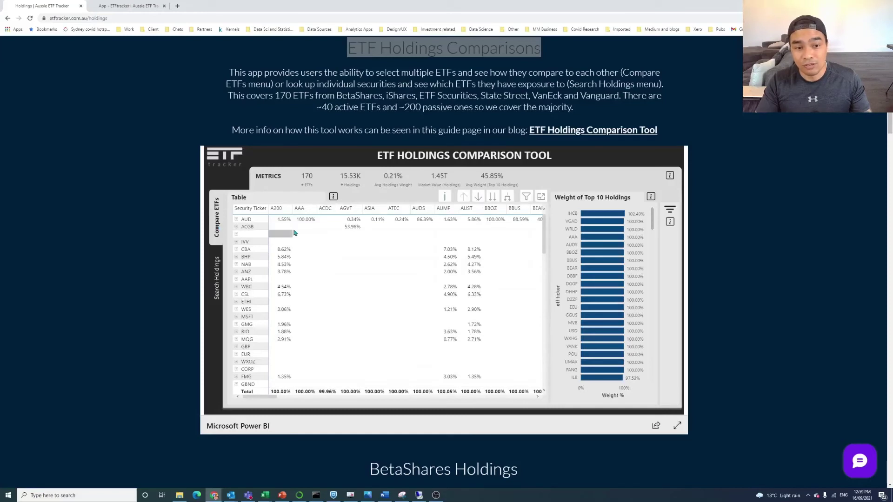
{"action": "left_click", "coordinate": [671, 211]}
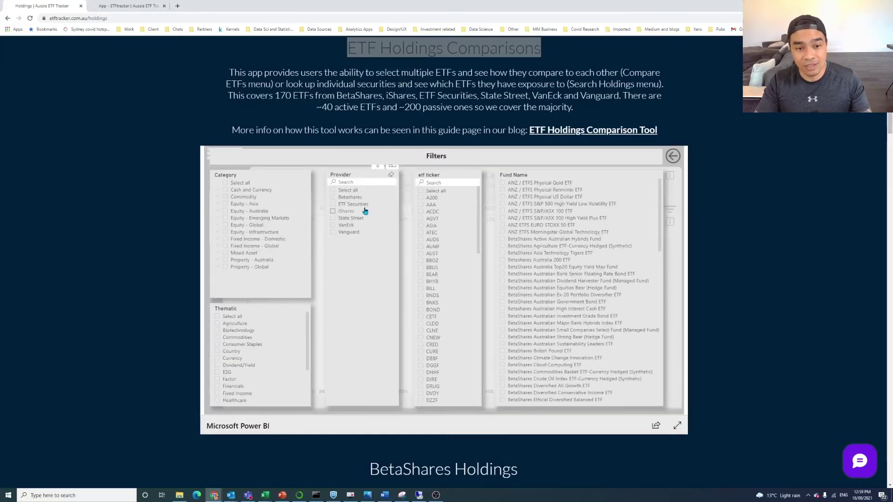
{"action": "left_click", "coordinate": [420, 211]}
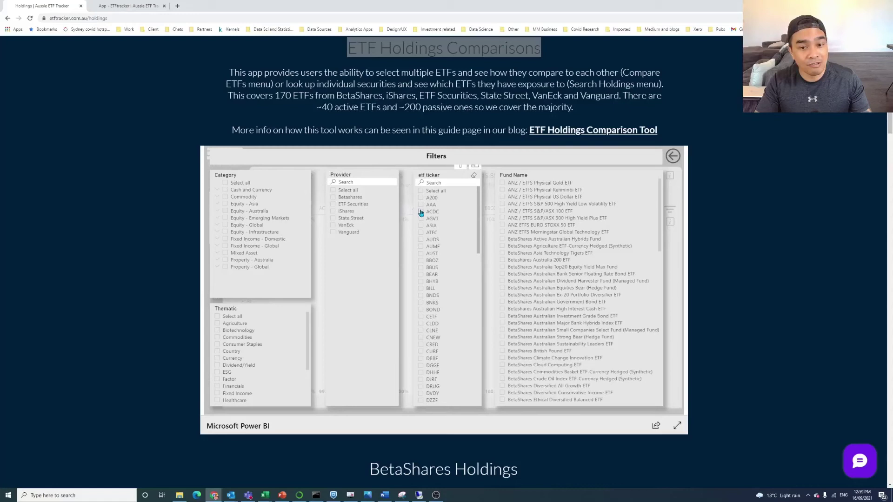
{"action": "left_click", "coordinate": [673, 156]}
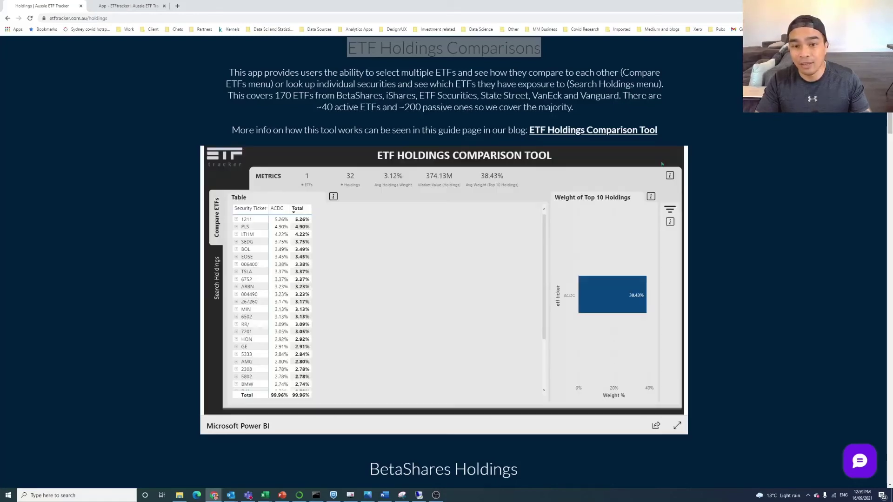
Expand ACDC's holdings 1211, PLS and LTHM to show company names, then return to Search Holdings
{"action": "left_click", "coordinate": [237, 219]}
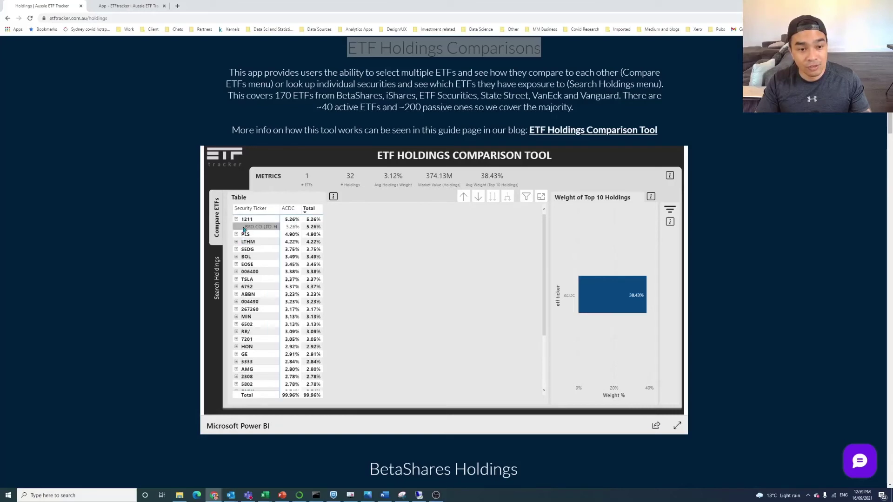
{"action": "left_click", "coordinate": [237, 234]}
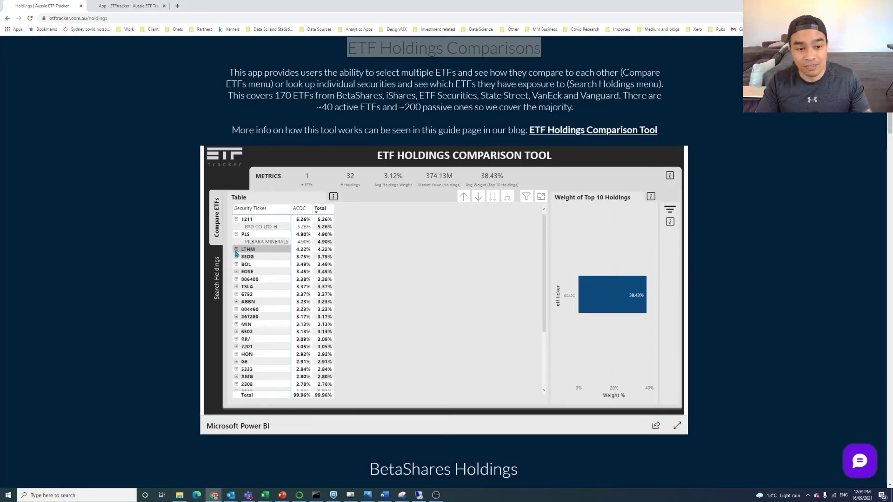
{"action": "left_click", "coordinate": [236, 250]}
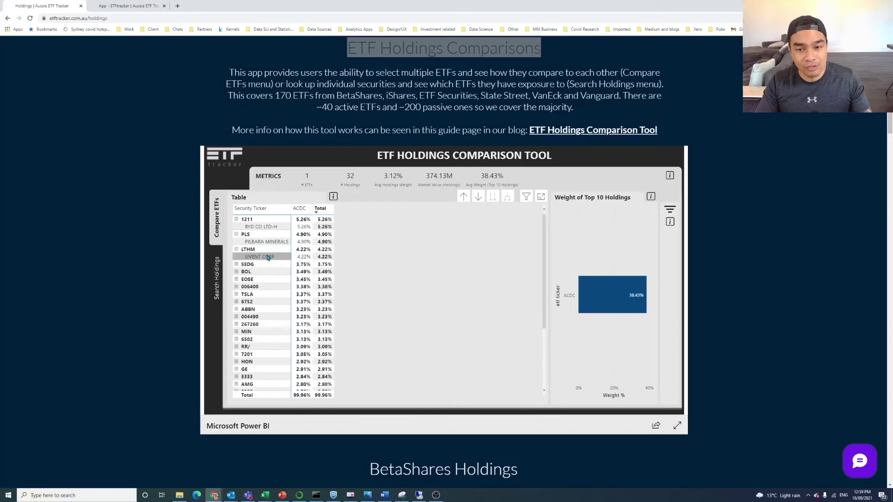
{"action": "left_click", "coordinate": [216, 275]}
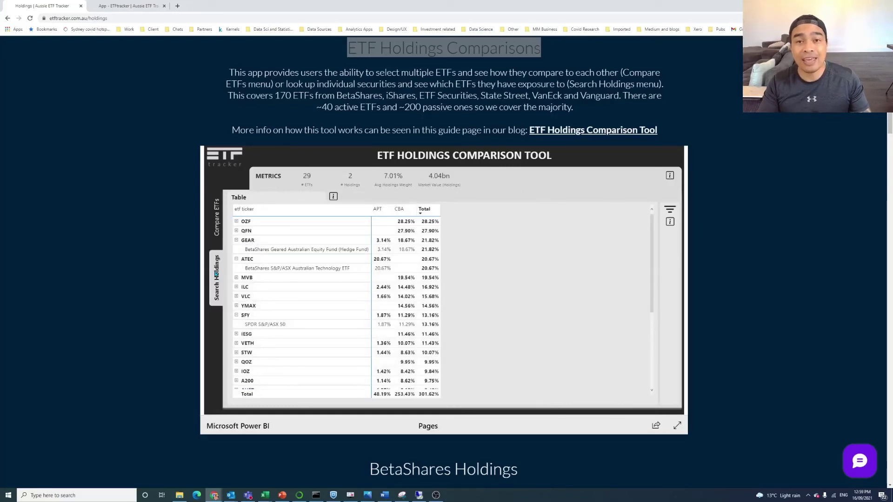
Replace the APT/CBA holdings filters with ticker LTHM and view the resulting ETF table
{"action": "left_click", "coordinate": [670, 210]}
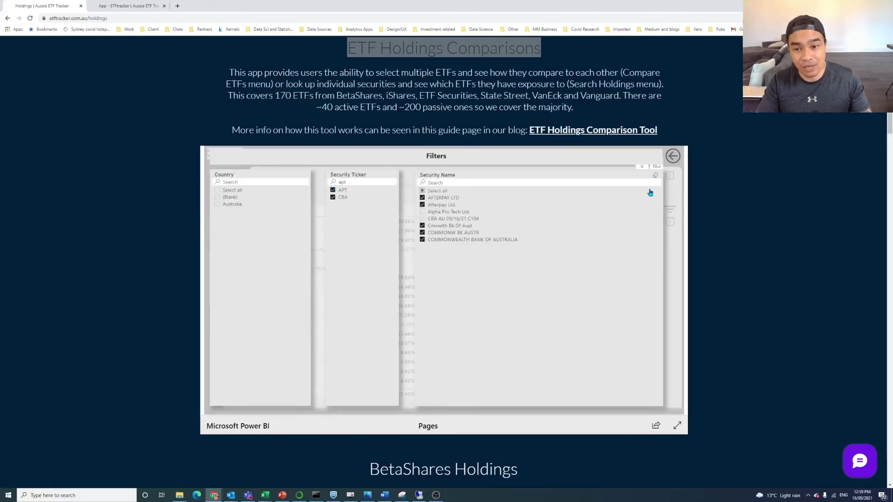
{"action": "left_click", "coordinate": [655, 177]}
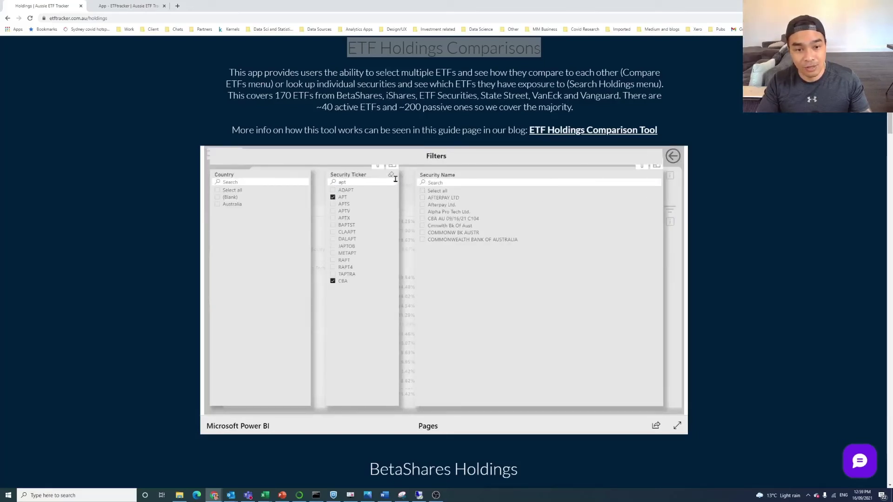
{"action": "left_click", "coordinate": [390, 175]}
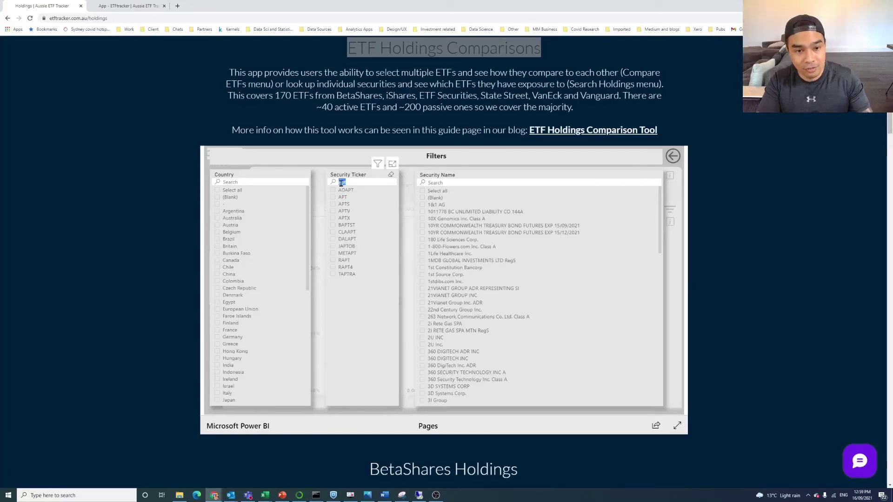
{"action": "left_click", "coordinate": [341, 183]}
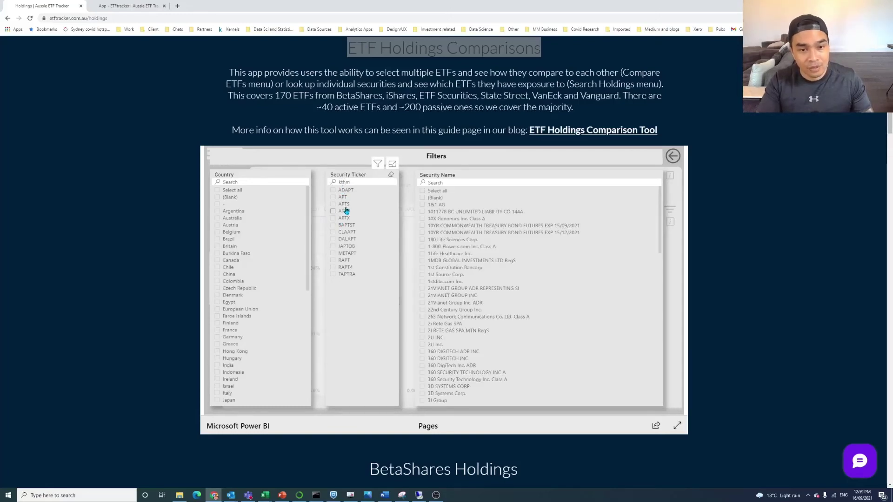
{"action": "key", "text": "BackSpace"}
{"action": "key", "text": "BackSpace"}
{"action": "key", "text": "BackSpace"}
{"action": "type", "text": "lthm"}
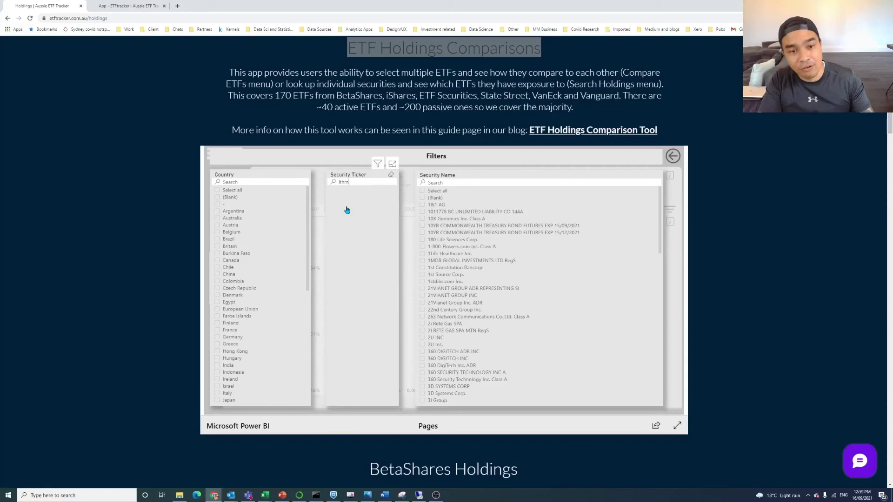
{"action": "left_click", "coordinate": [335, 190]}
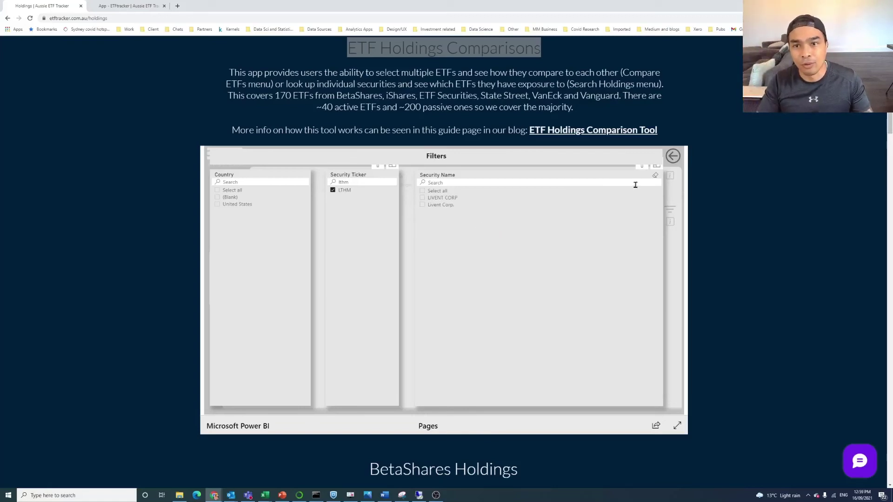
{"action": "left_click", "coordinate": [673, 158]}
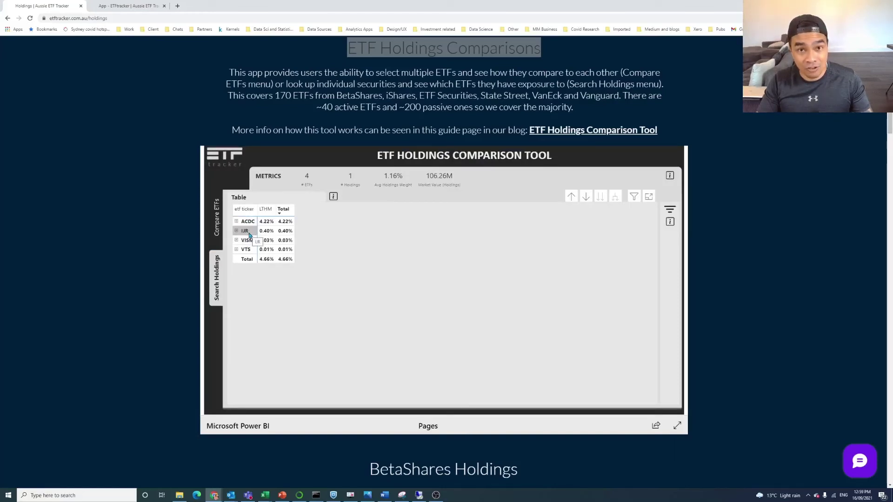
Expand the IJR, VISM and VTS rows to show their full fund names
{"action": "left_click", "coordinate": [237, 231]}
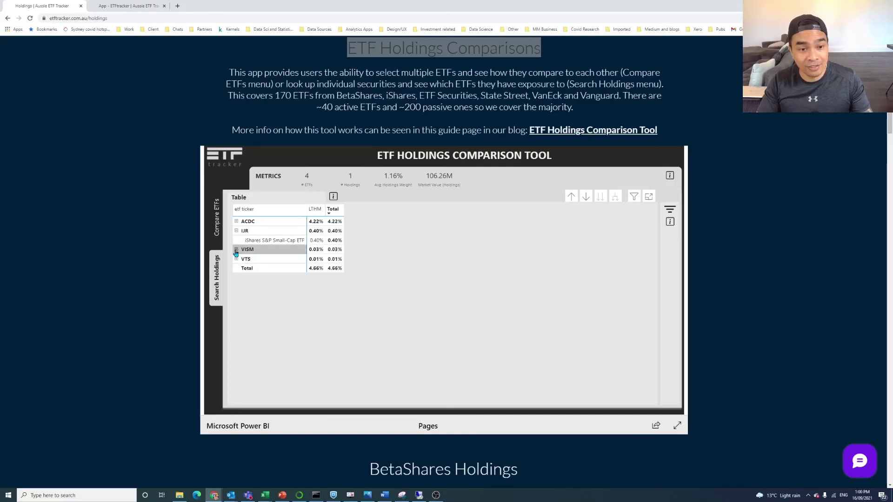
{"action": "left_click", "coordinate": [237, 250]}
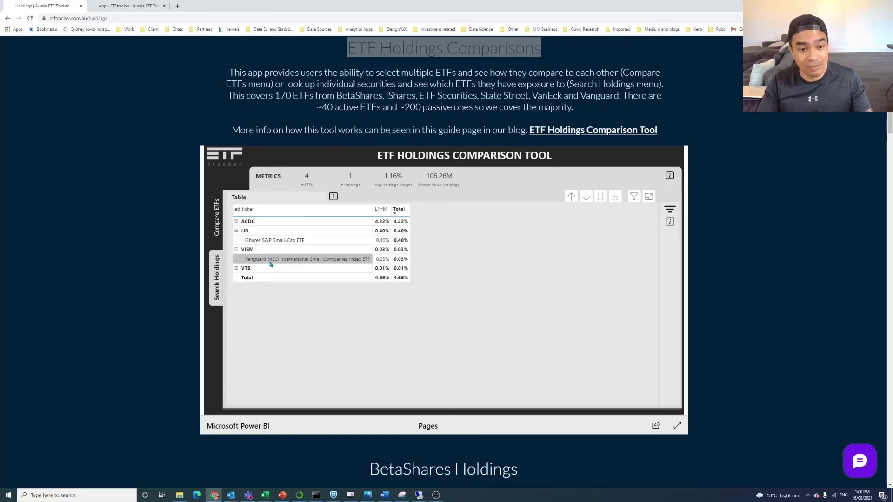
{"action": "left_click", "coordinate": [236, 269]}
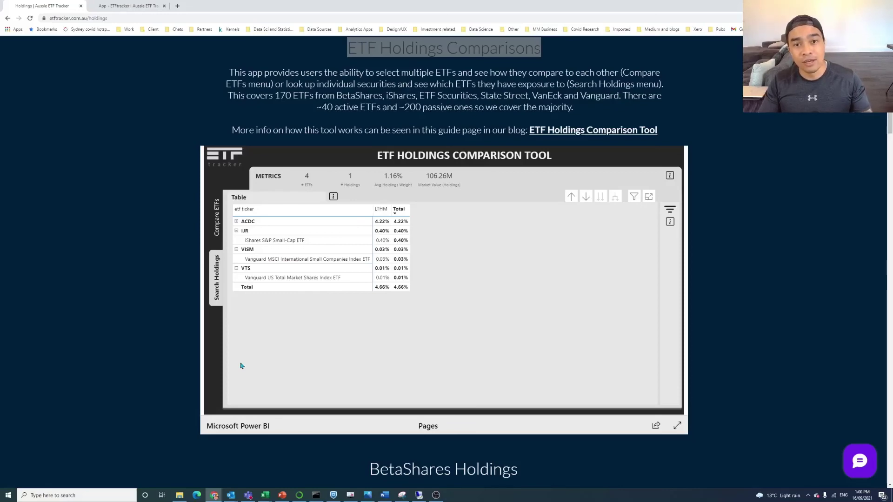
Browse the BetaShares and iShares dashboards, then jump to the Vanguard Holdings section
{"action": "scroll", "coordinate": [262, 393], "scroll_direction": "down", "scroll_amount": 7}
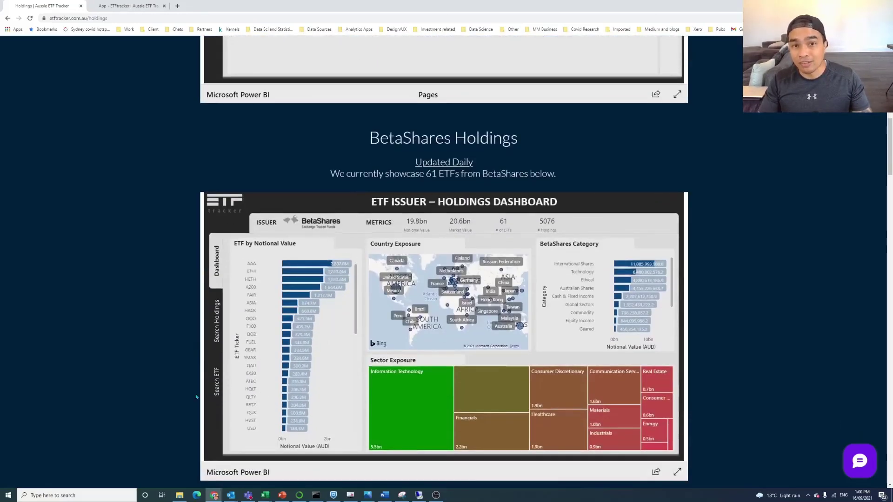
{"action": "scroll", "coordinate": [196, 397], "scroll_direction": "down", "scroll_amount": 6}
{"action": "scroll", "coordinate": [195, 397], "scroll_direction": "down", "scroll_amount": 4}
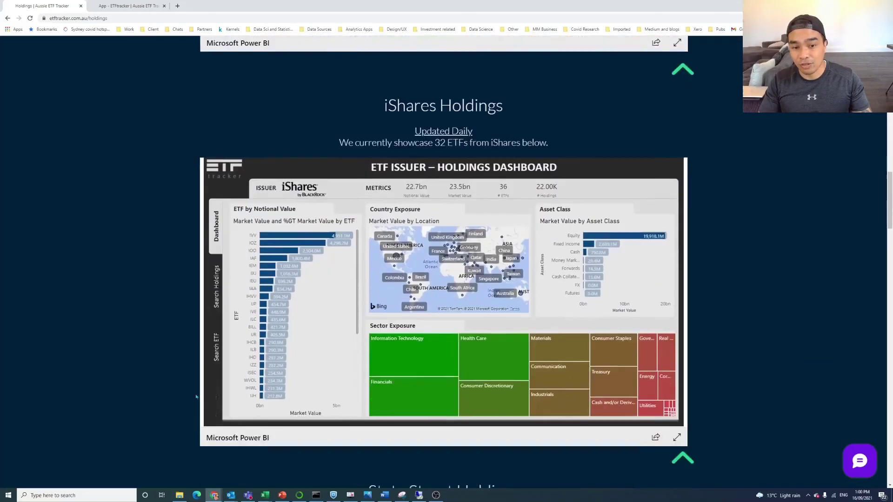
{"action": "scroll", "coordinate": [714, 281], "scroll_direction": "up", "scroll_amount": 10}
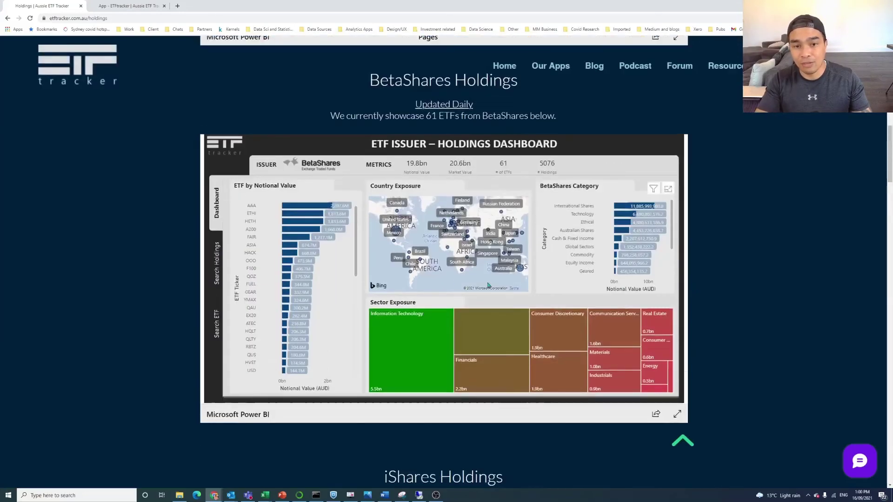
{"action": "scroll", "coordinate": [493, 170], "scroll_direction": "up", "scroll_amount": 15}
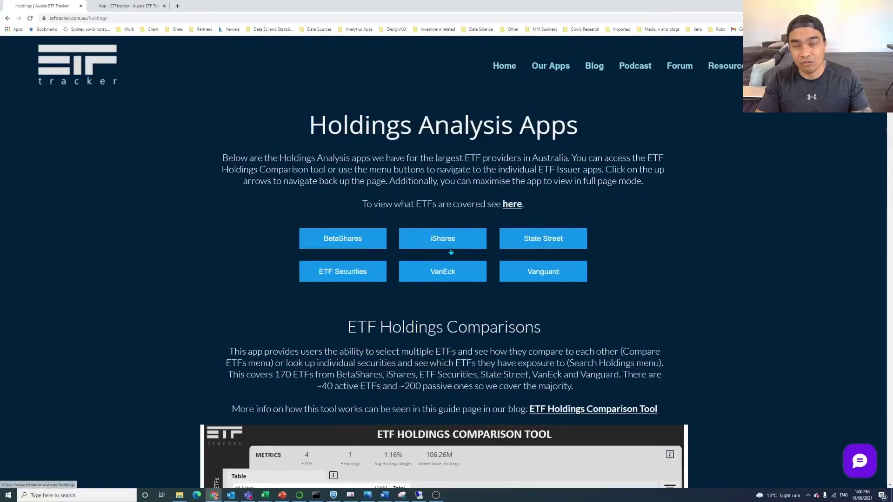
{"action": "left_click", "coordinate": [511, 277]}
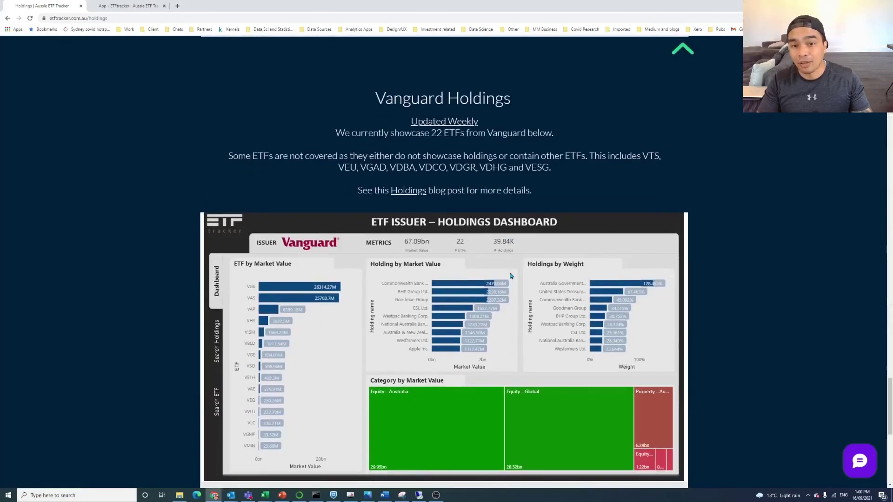
In the ETFtracker app, go to the ETF Snapshot page
{"action": "left_click", "coordinate": [130, 6]}
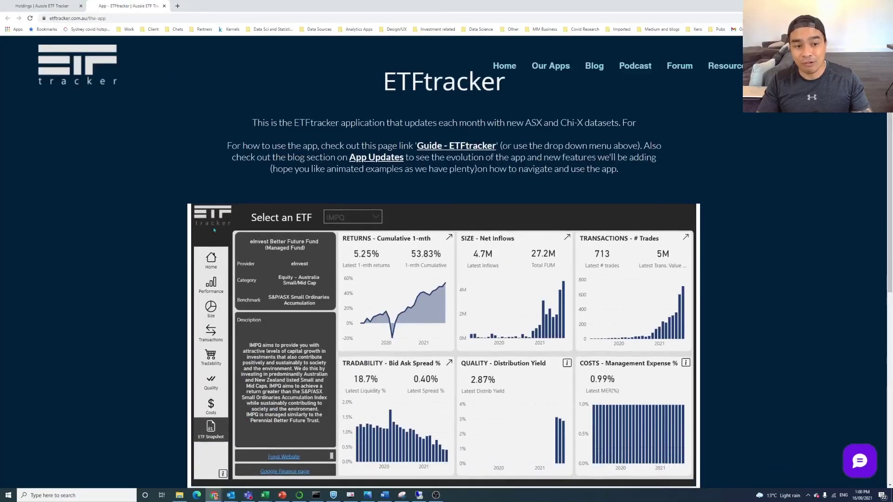
{"action": "scroll", "coordinate": [223, 182], "scroll_direction": "down", "scroll_amount": 3}
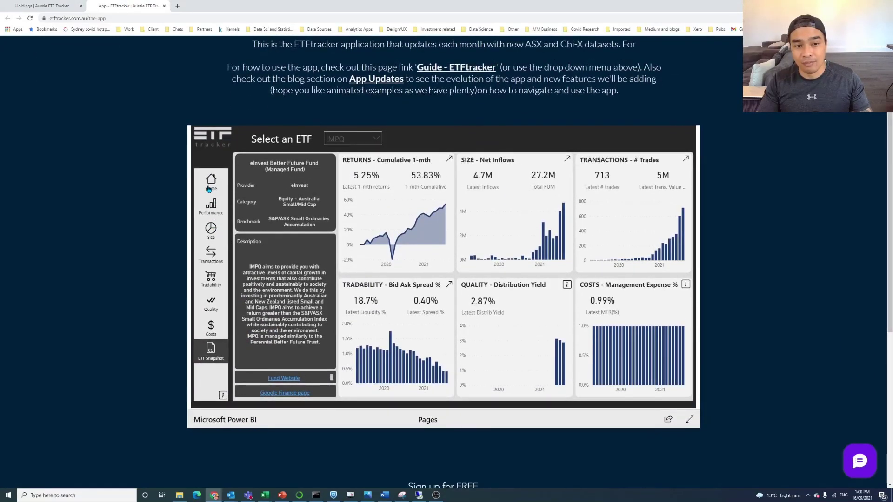
{"action": "left_click", "coordinate": [210, 189]}
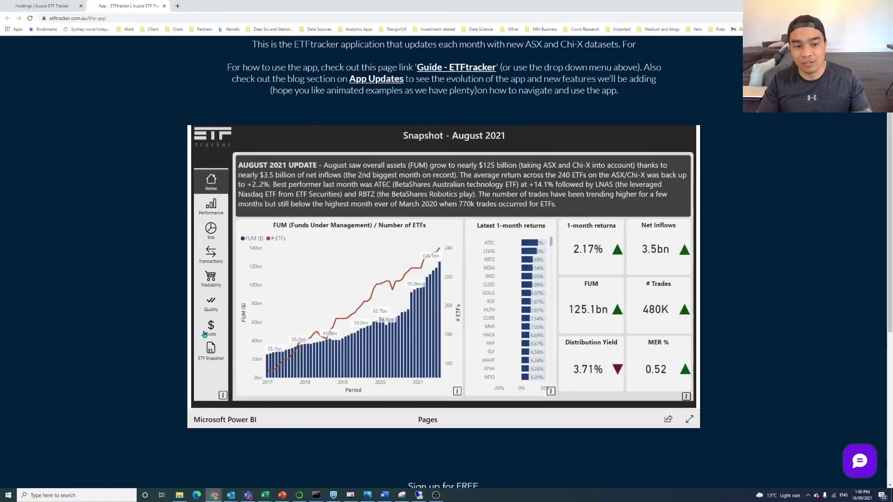
{"action": "left_click", "coordinate": [208, 352]}
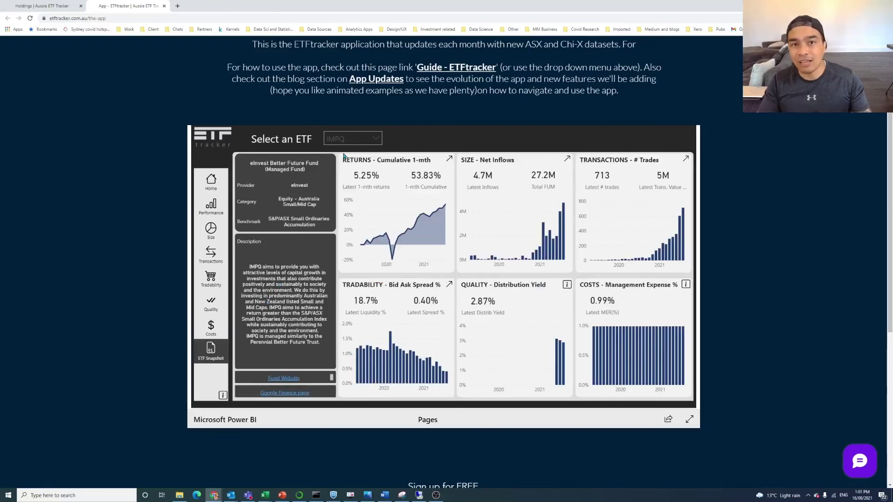
Open the Select an ETF list and clear the leftover 'impq' search to show all ETFs
{"action": "left_click", "coordinate": [353, 138]}
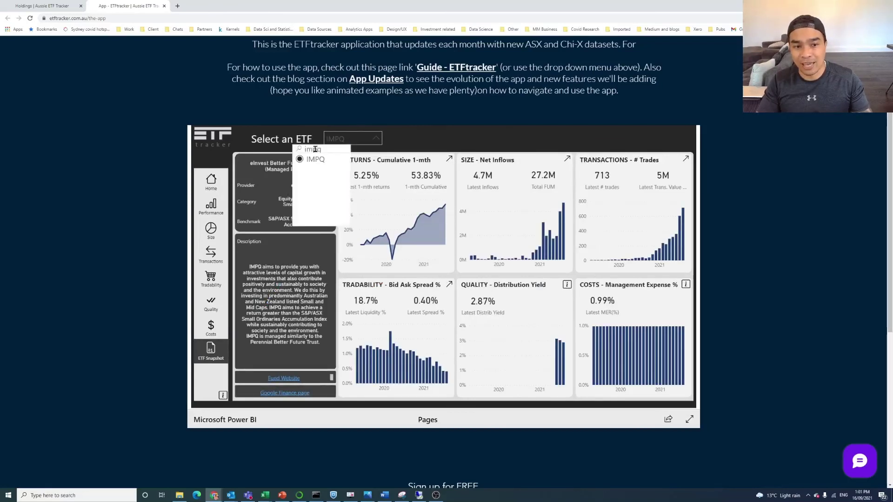
{"action": "double_click", "coordinate": [315, 149]}
{"action": "key", "text": "BackSpace"}
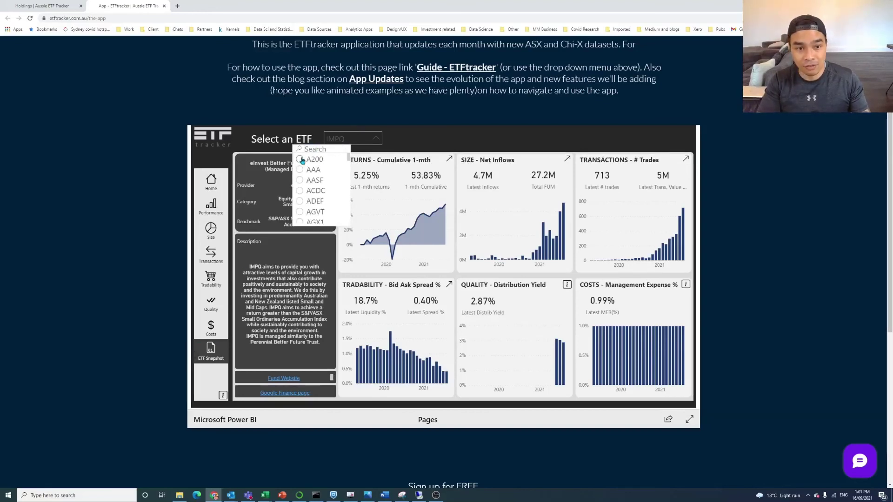
Select ACDC in the ETF list, check its returns detail, and return to the snapshot dashboard
{"action": "left_click", "coordinate": [302, 190]}
{"action": "left_click", "coordinate": [337, 141]}
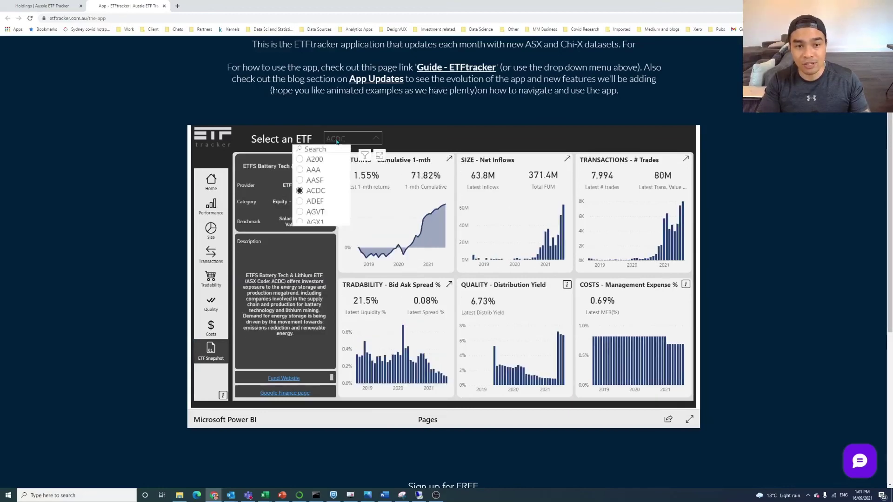
{"action": "scroll", "coordinate": [337, 141], "scroll_direction": "down", "scroll_amount": 2}
{"action": "scroll", "coordinate": [332, 141], "scroll_direction": "up", "scroll_amount": 1}
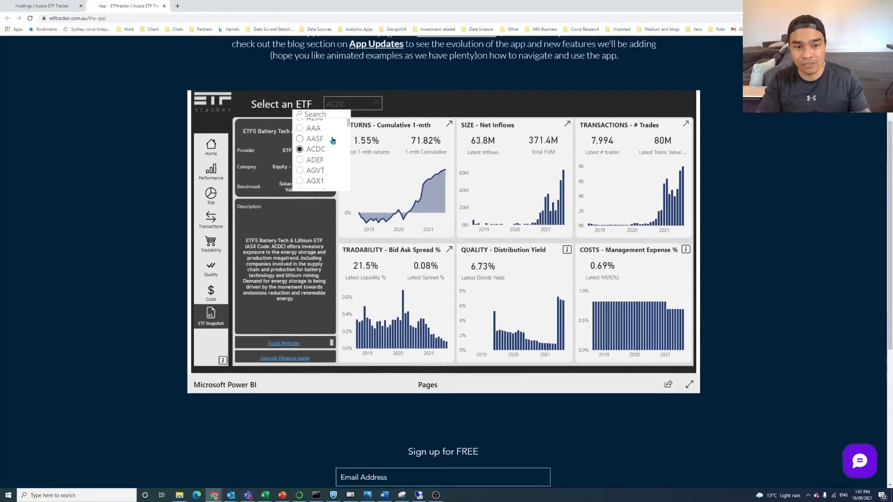
{"action": "scroll", "coordinate": [333, 141], "scroll_direction": "down", "scroll_amount": 5}
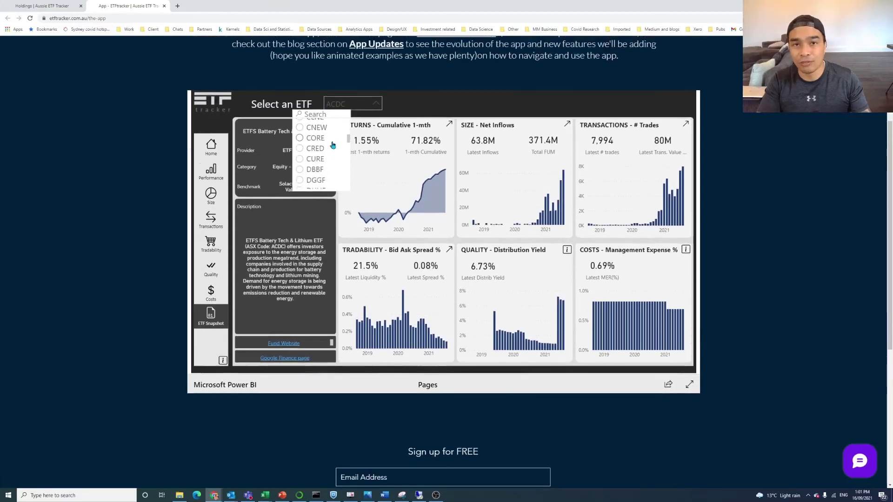
{"action": "scroll", "coordinate": [332, 144], "scroll_direction": "down", "scroll_amount": 5}
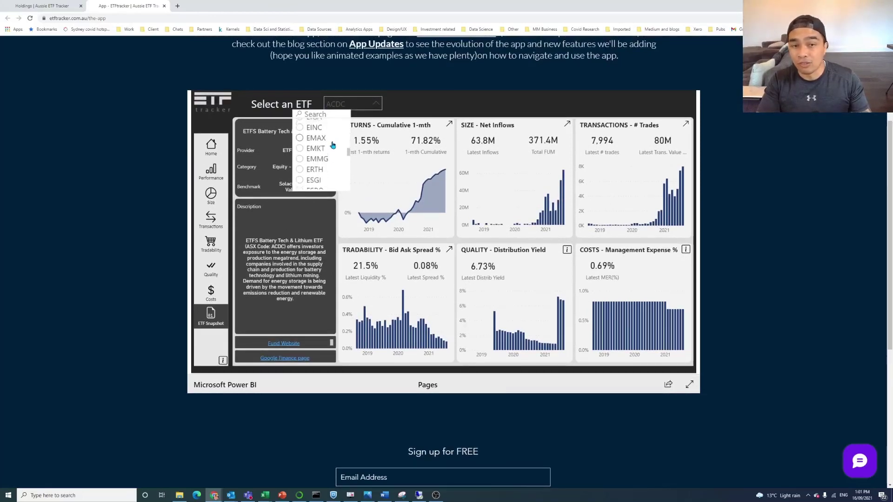
{"action": "scroll", "coordinate": [332, 145], "scroll_direction": "down", "scroll_amount": 4}
{"action": "left_click", "coordinate": [432, 104]}
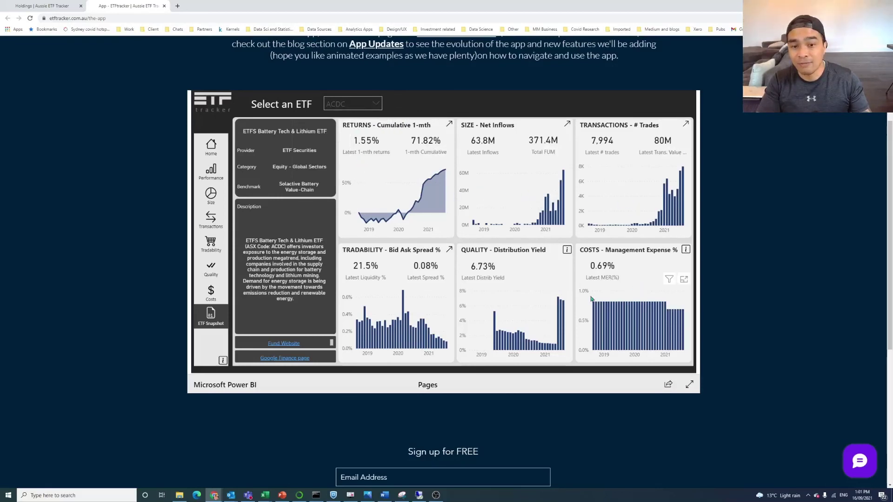
{"action": "left_click", "coordinate": [450, 125]}
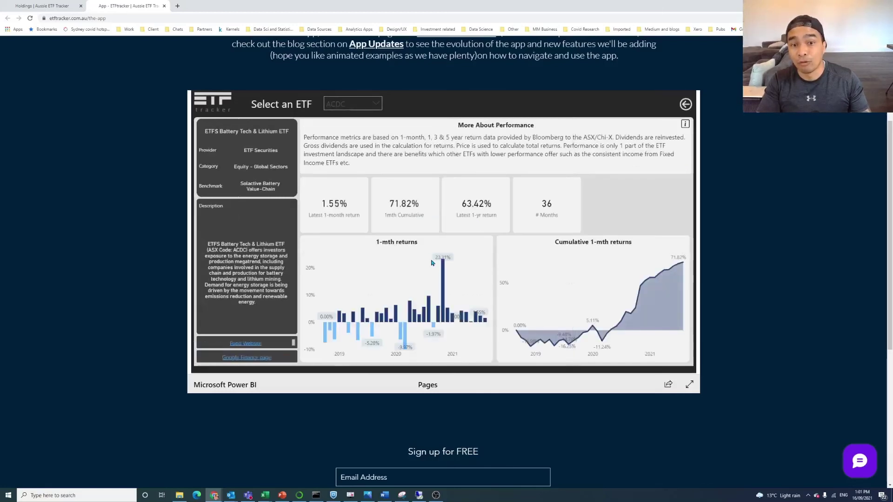
{"action": "left_click", "coordinate": [686, 105]}
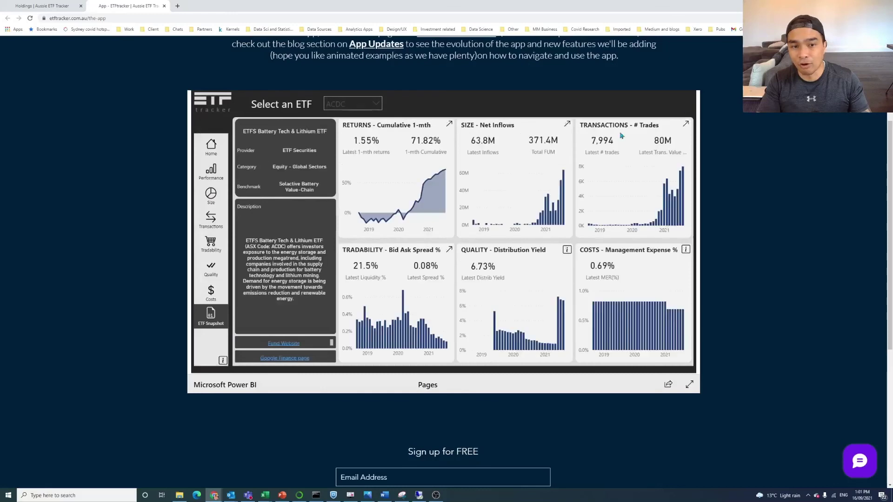